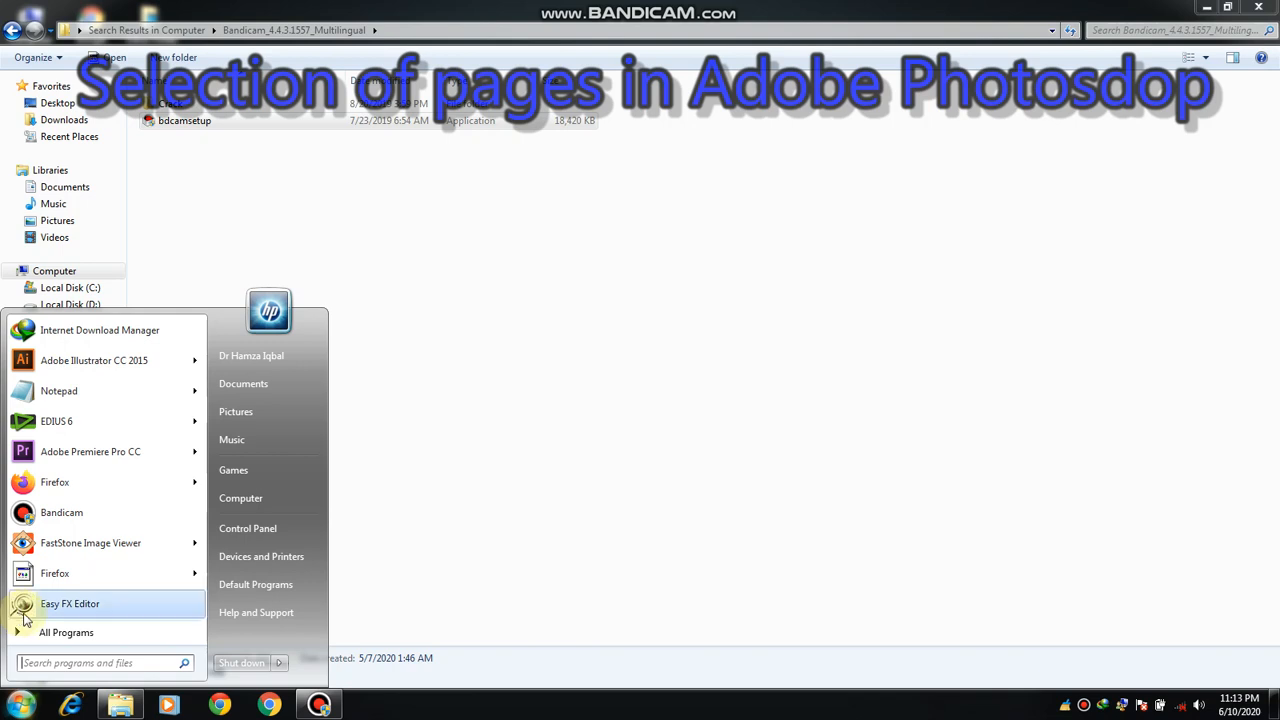
Start Adobe Photoshop 7.0 and dismiss the registration dialog without registering.
left_click(49, 641)
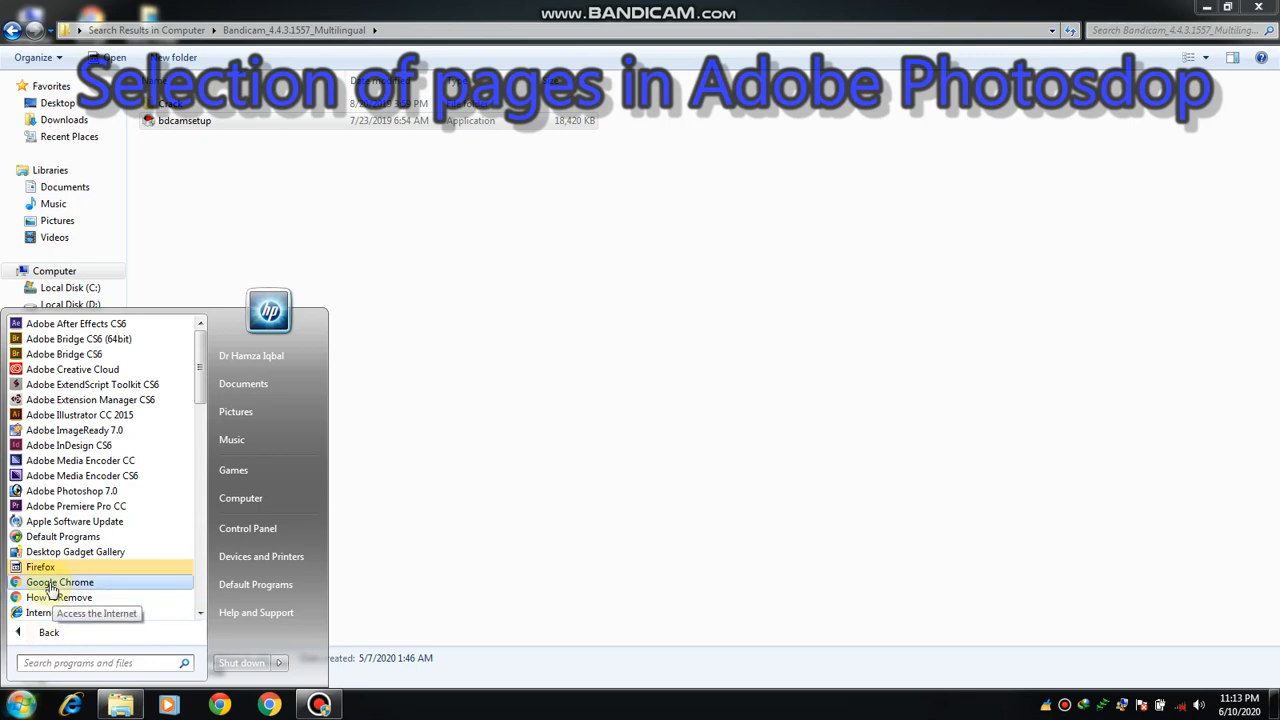
left_click(53, 493)
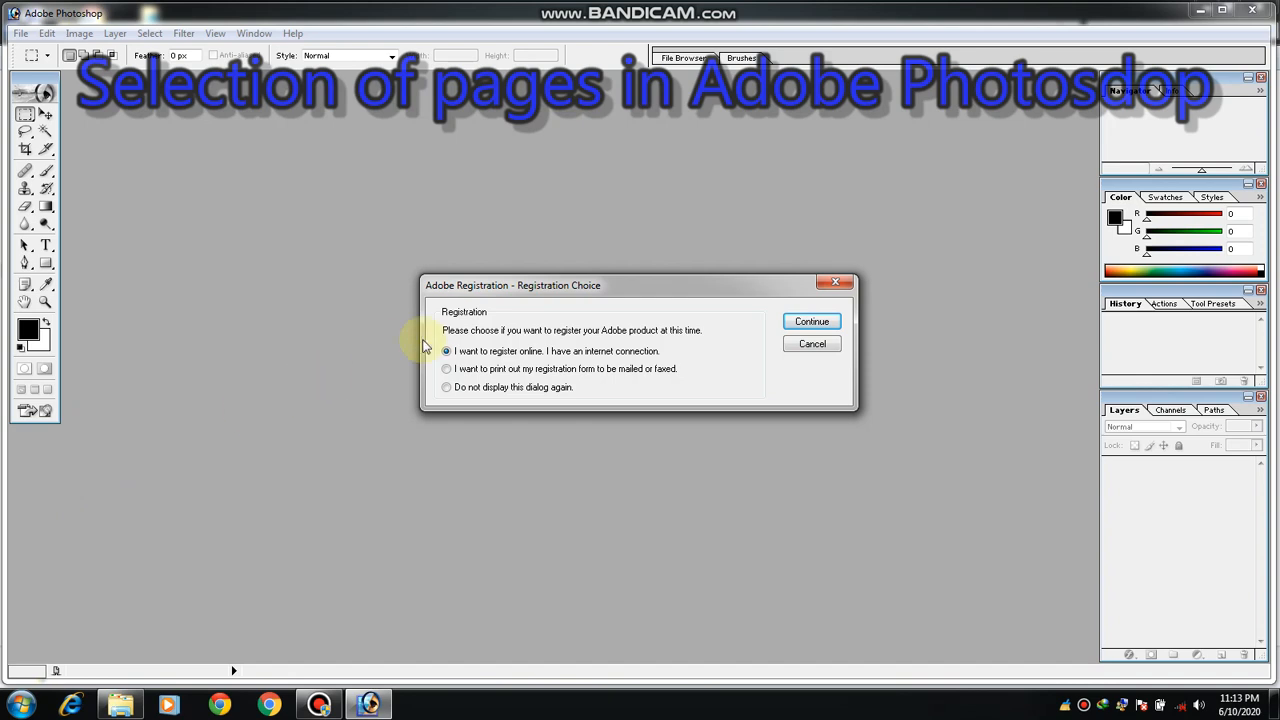
left_click(798, 345)
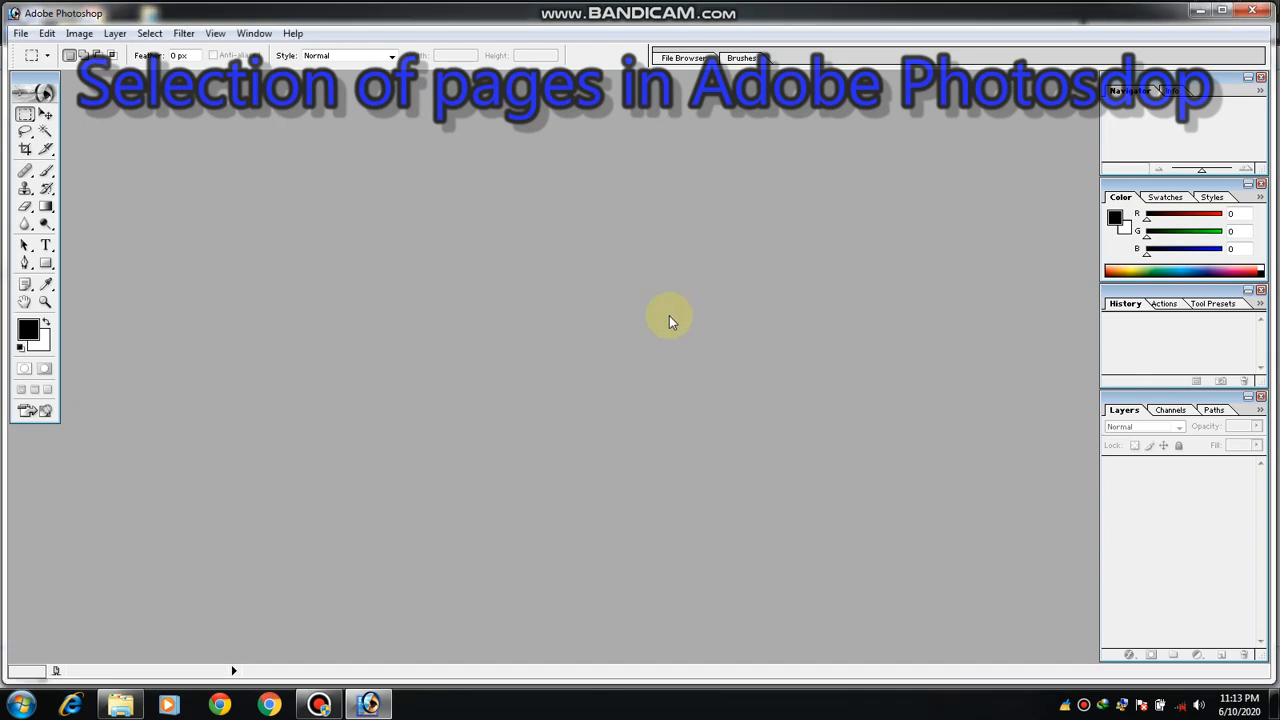
Create a new 2048 × 1100 pixel RGB document at 300 pixels/inch with transparent contents.
left_click(21, 32)
left_click(45, 52)
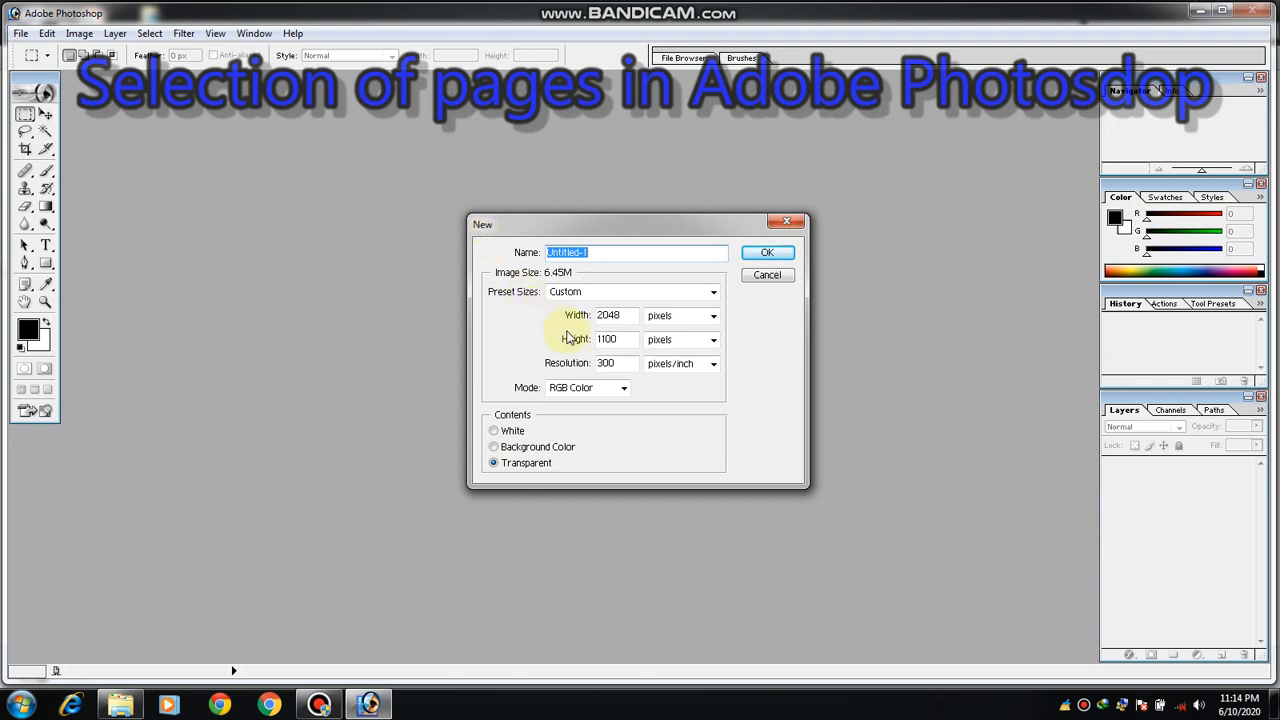
left_click(763, 256)
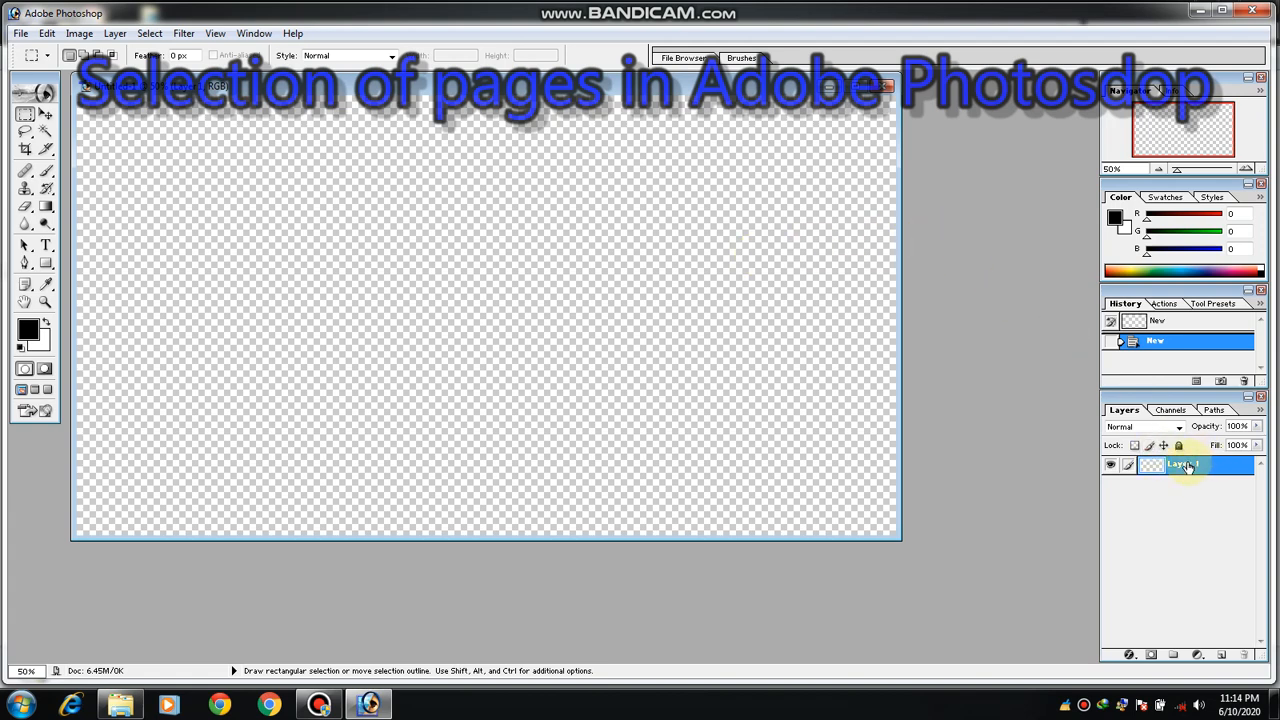
Hide Layer 1 and show it again.
left_click(1111, 467)
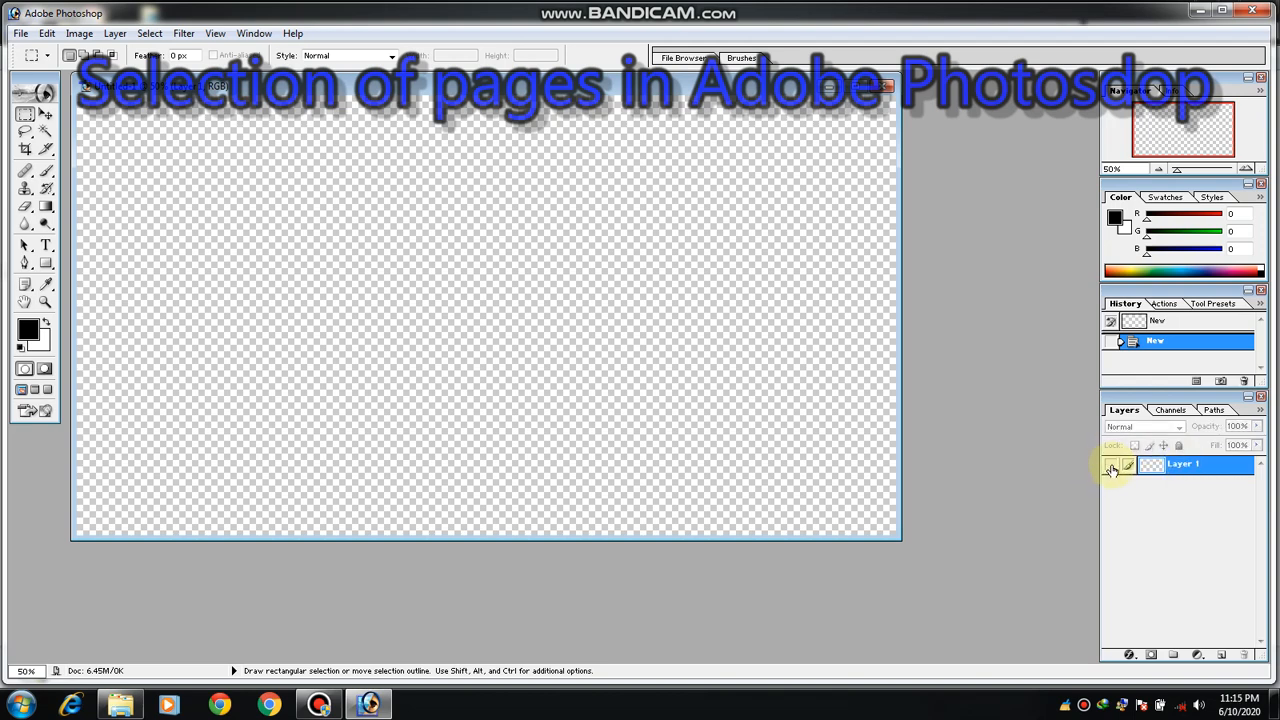
left_click(1111, 467)
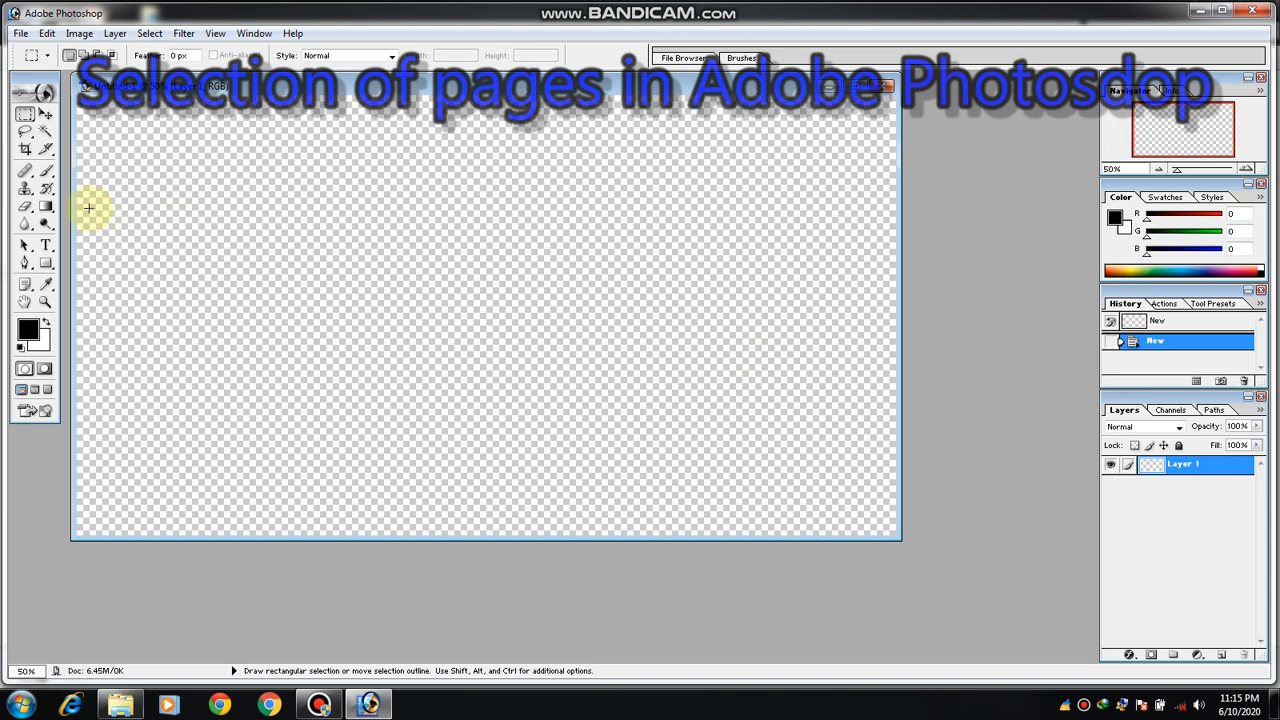
Select a wide rectangular band across the middle of the canvas, spanning nearly its full width.
left_click_drag(78, 209, 763, 457)
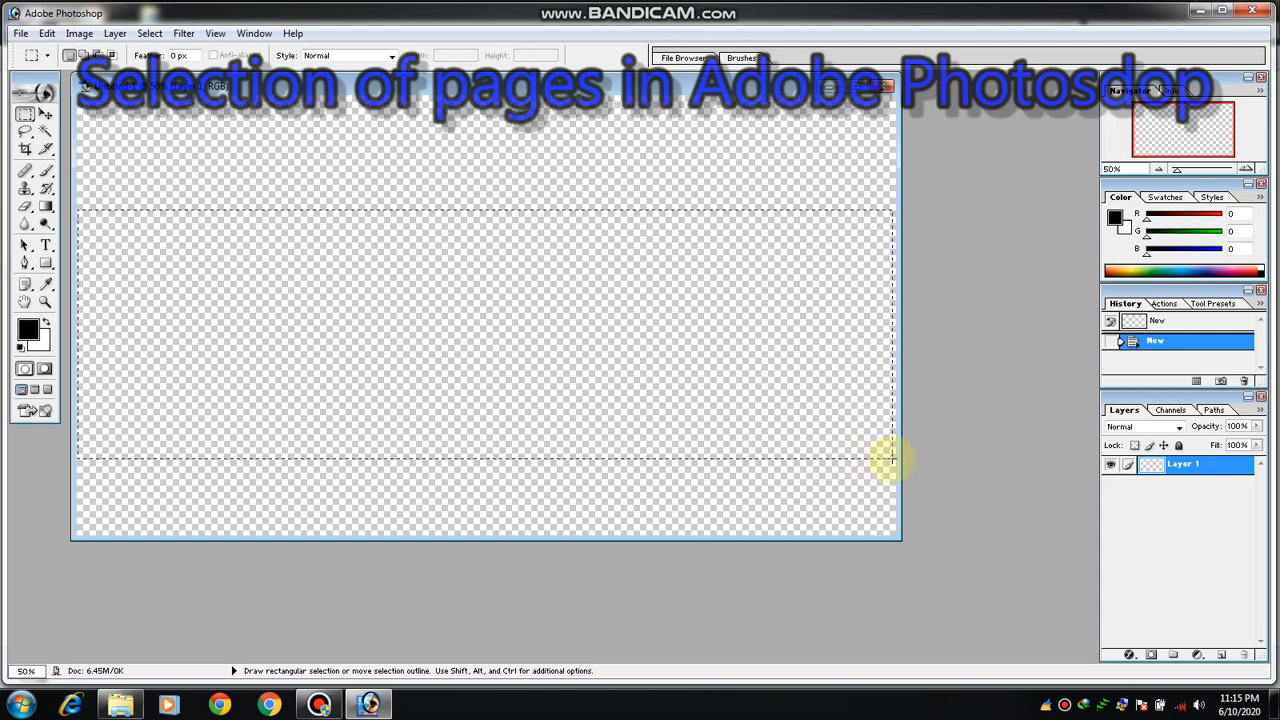
left_click_drag(890, 459, 887, 458)
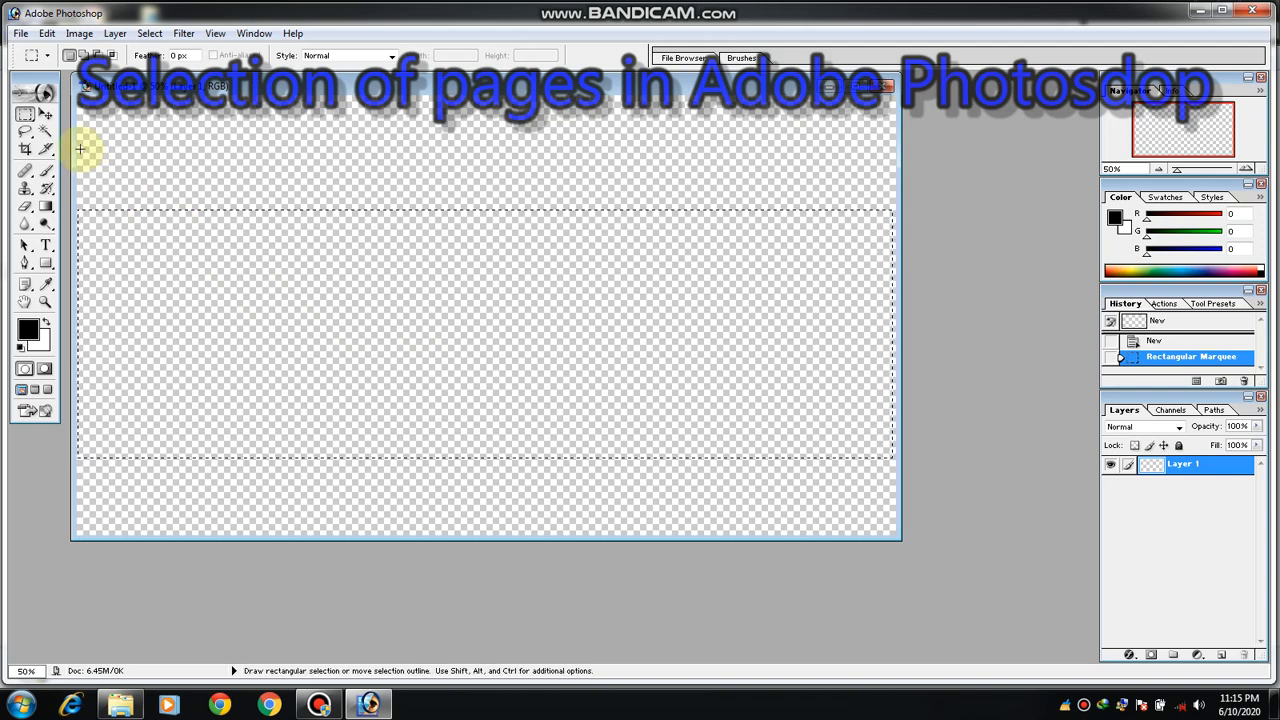
Duplicate Layer 1 as "Layer 1 copy" within the same document.
left_click(45, 117)
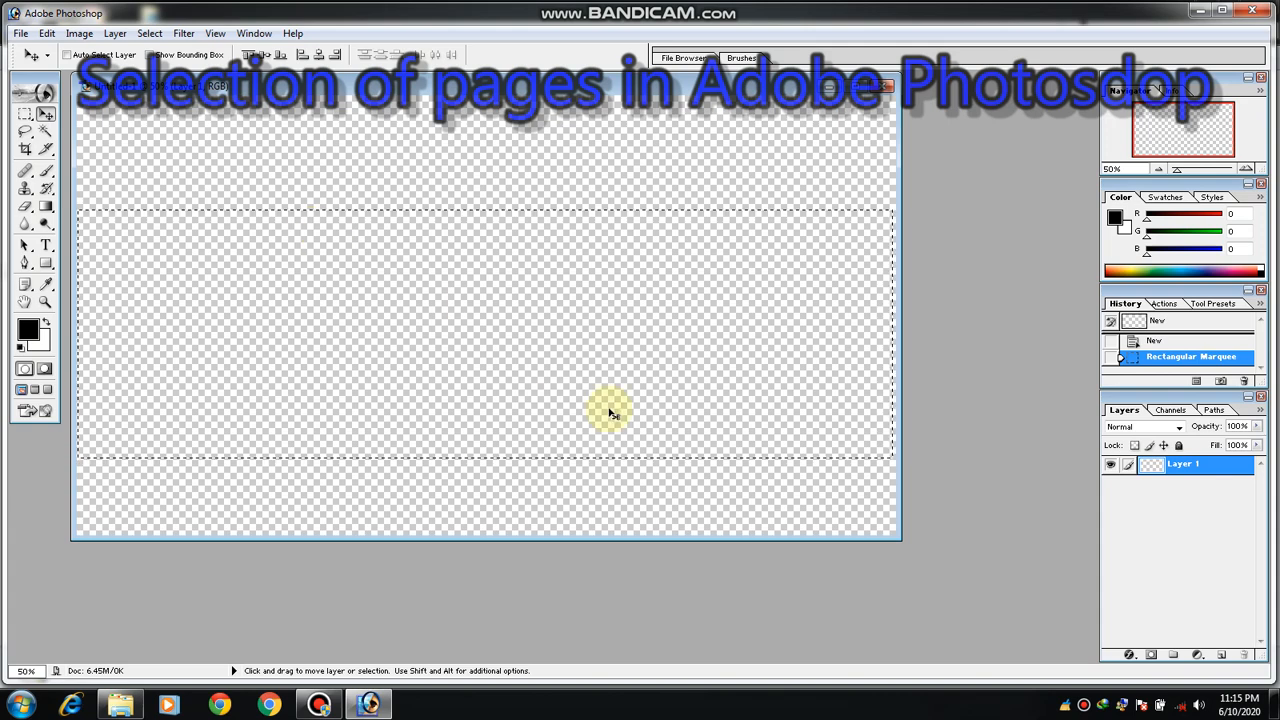
right_click(1182, 470)
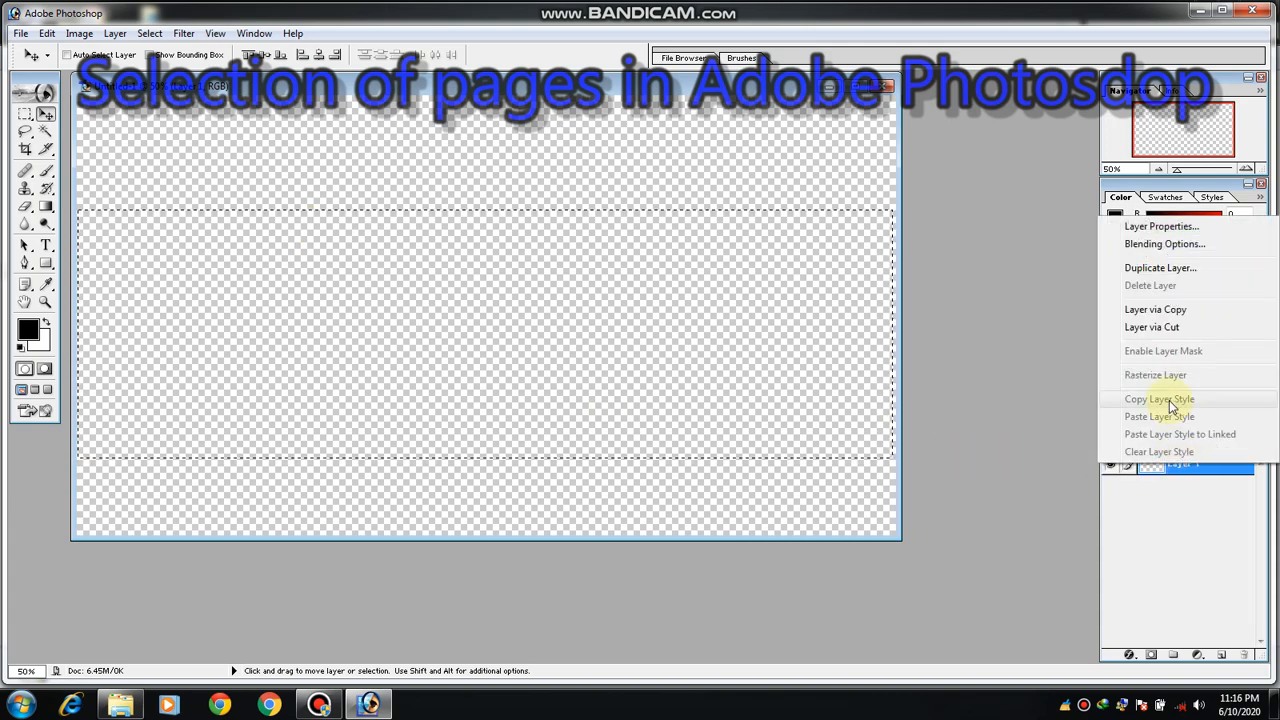
left_click(1160, 268)
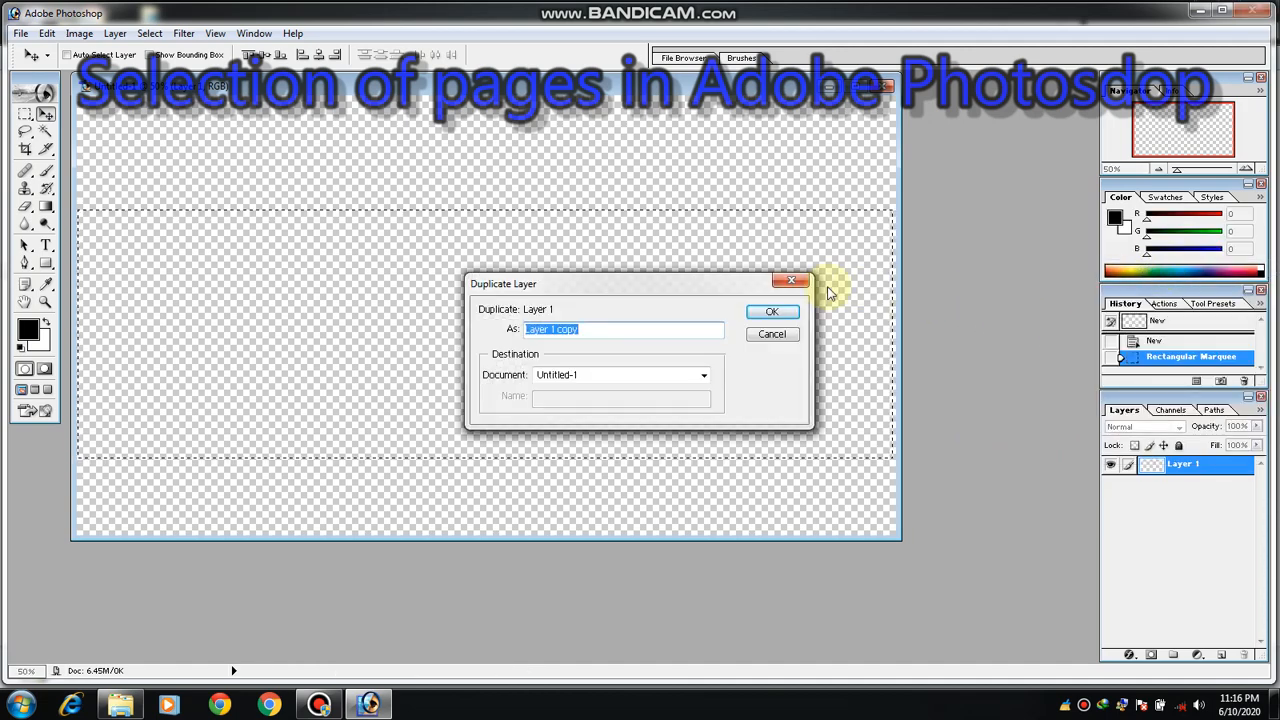
left_click(770, 311)
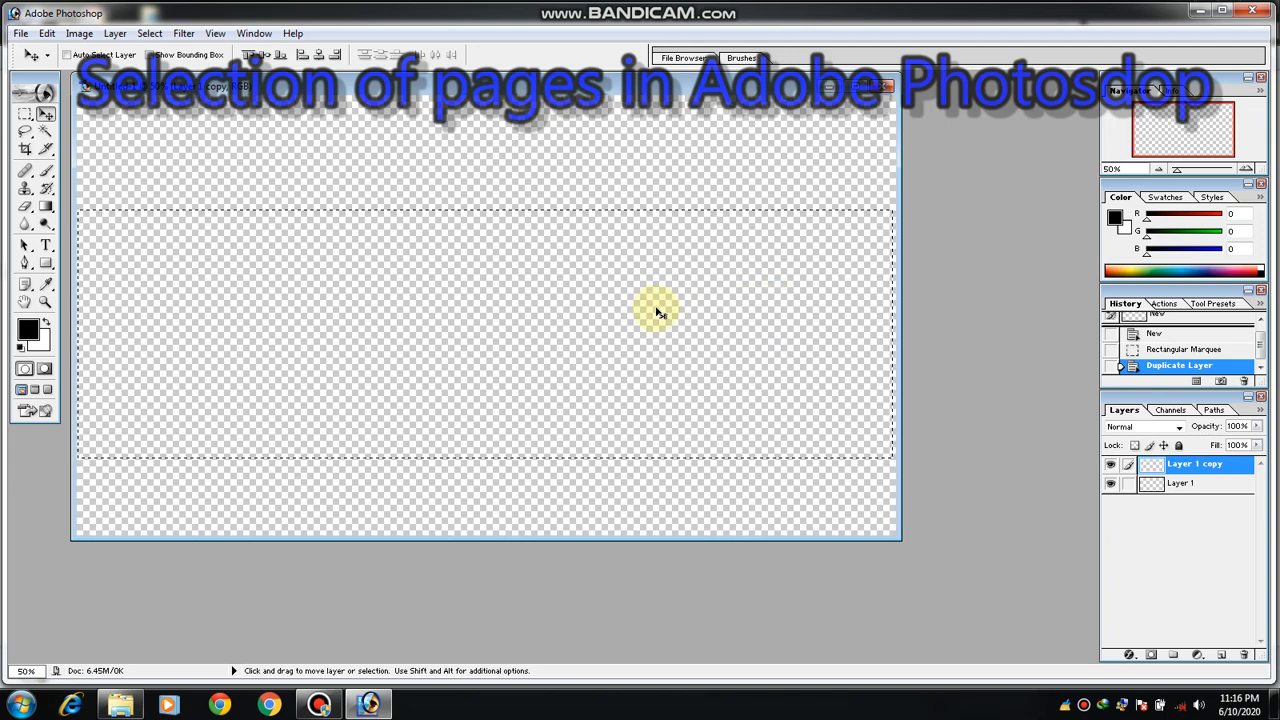
Fill the selected band with a linear orange-yellow-orange gradient running from its upper-left corner to its lower-right corner.
left_click(50, 207)
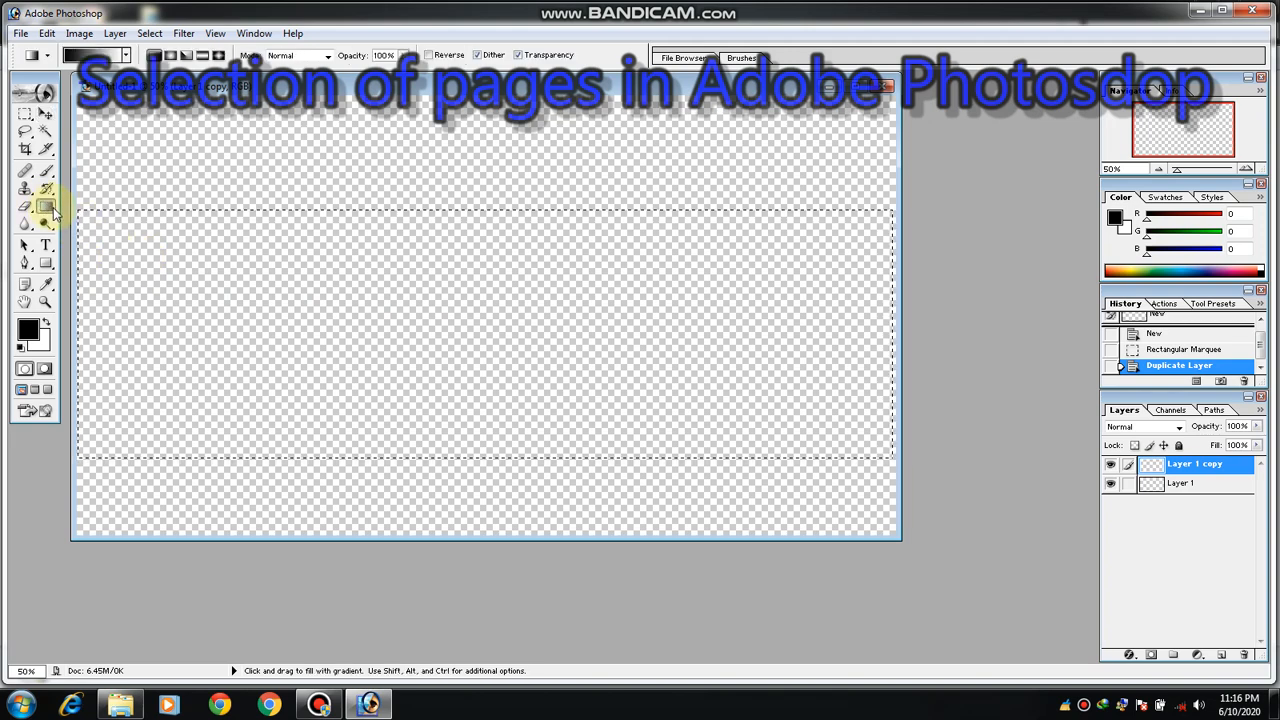
left_click(126, 57)
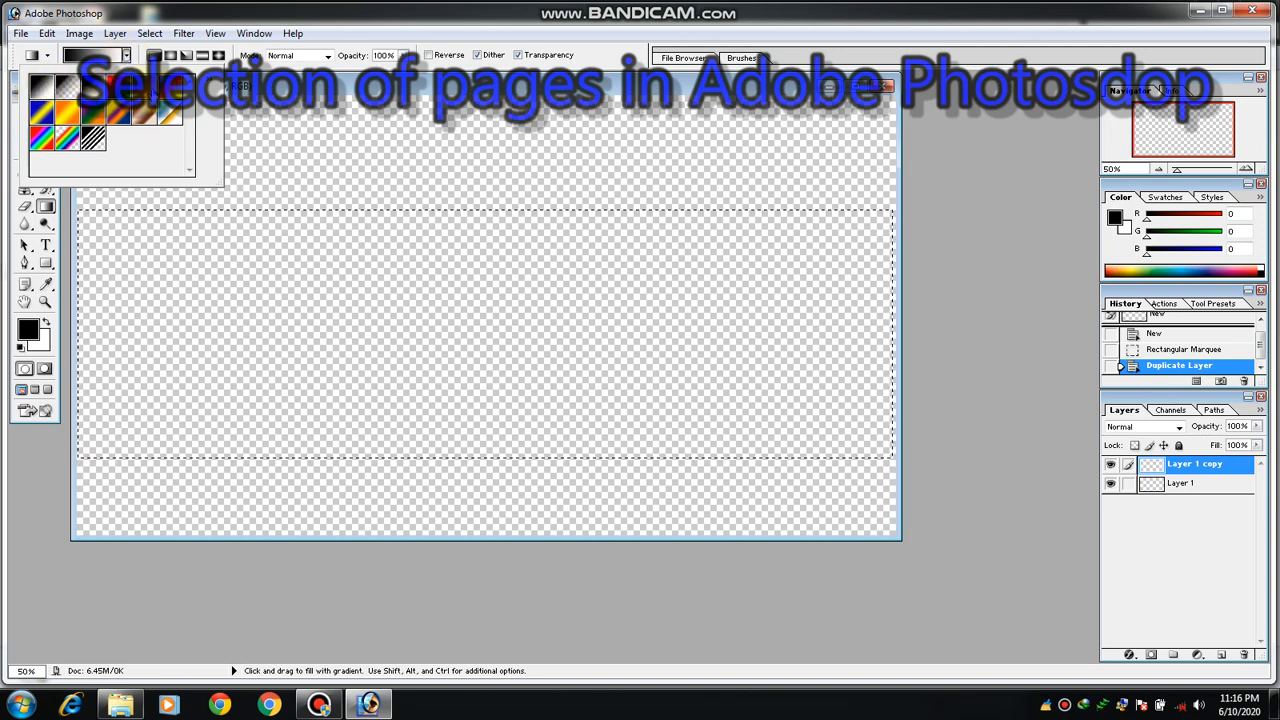
left_click(70, 114)
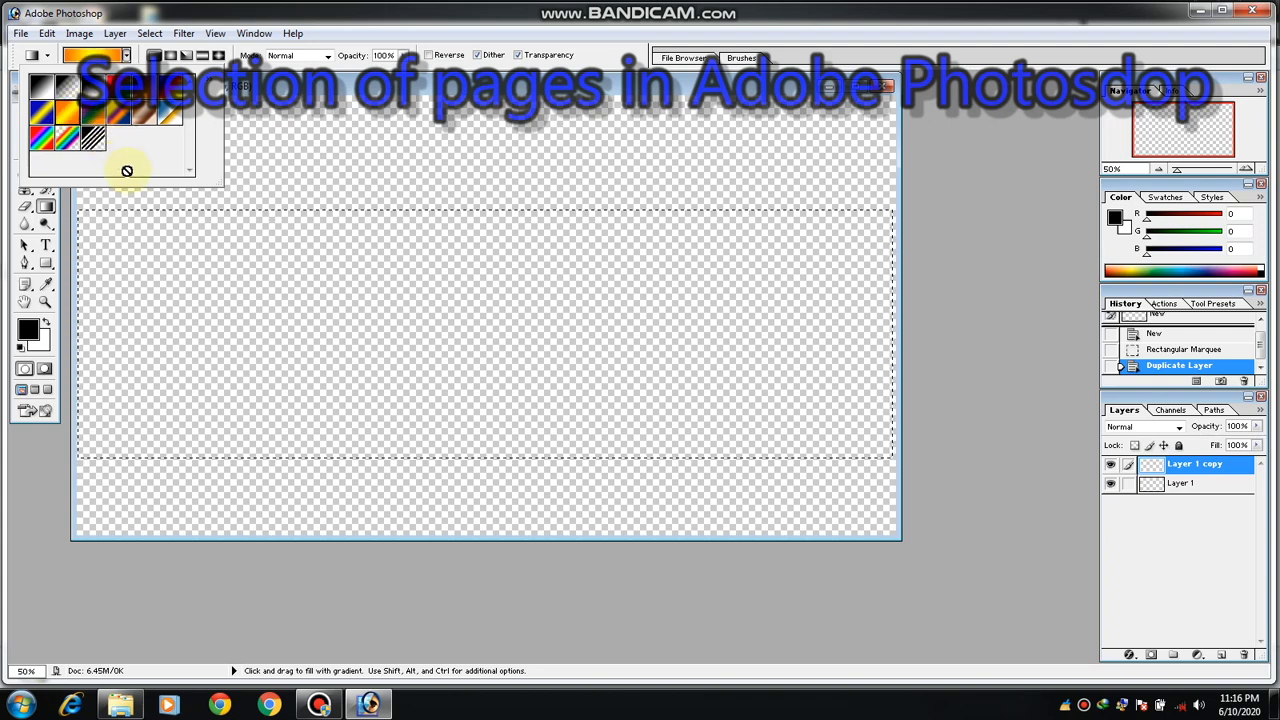
left_click(128, 245)
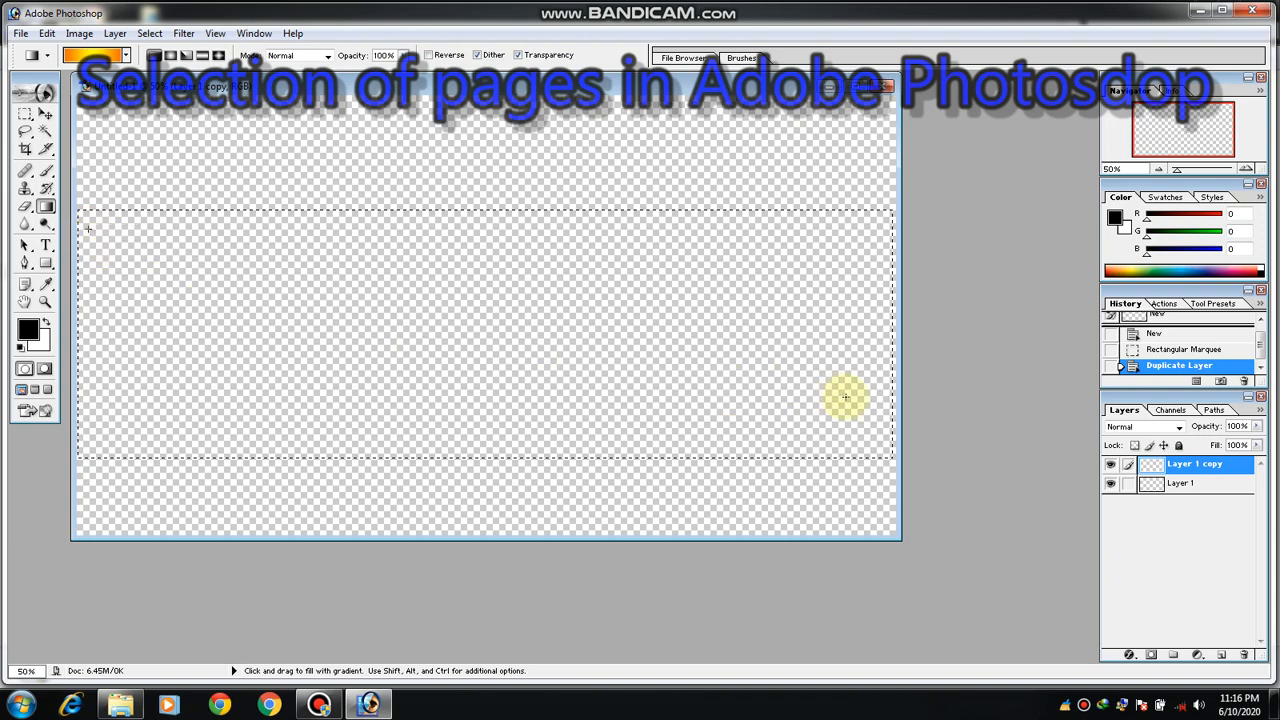
left_click_drag(887, 427, 888, 427)
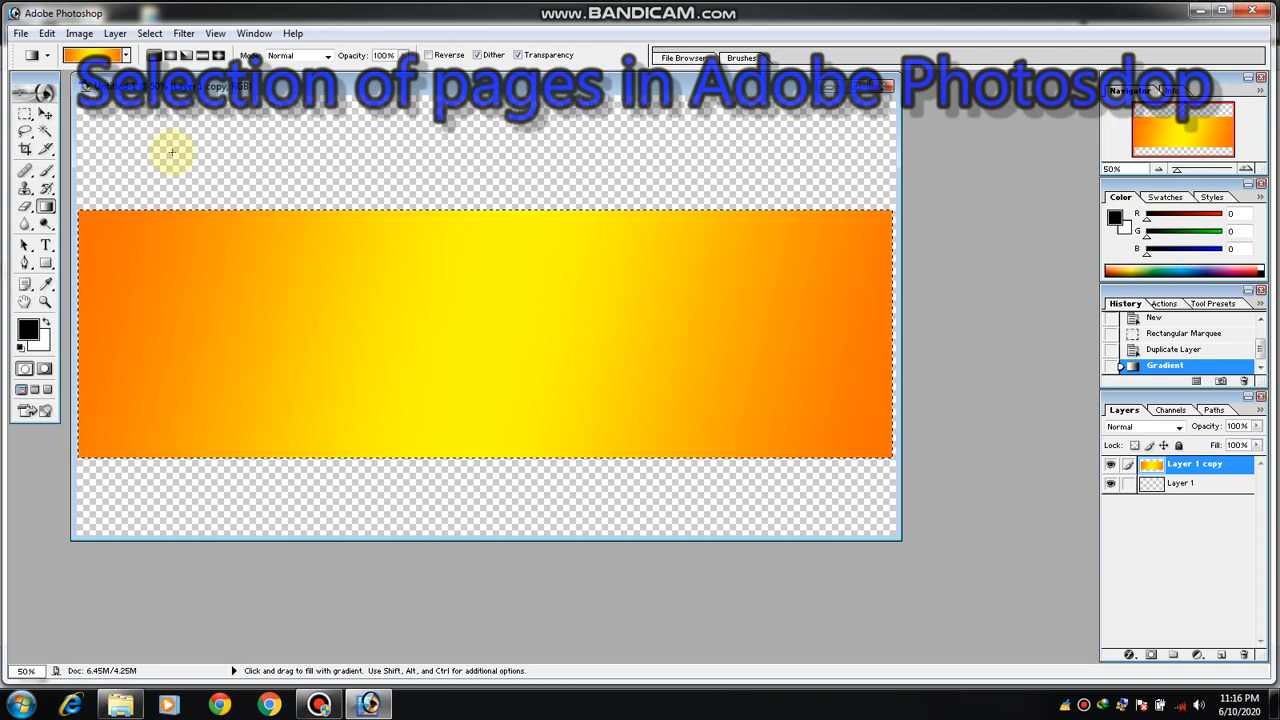
Deselect the rectangular selection around the gradient band.
left_click(46, 117)
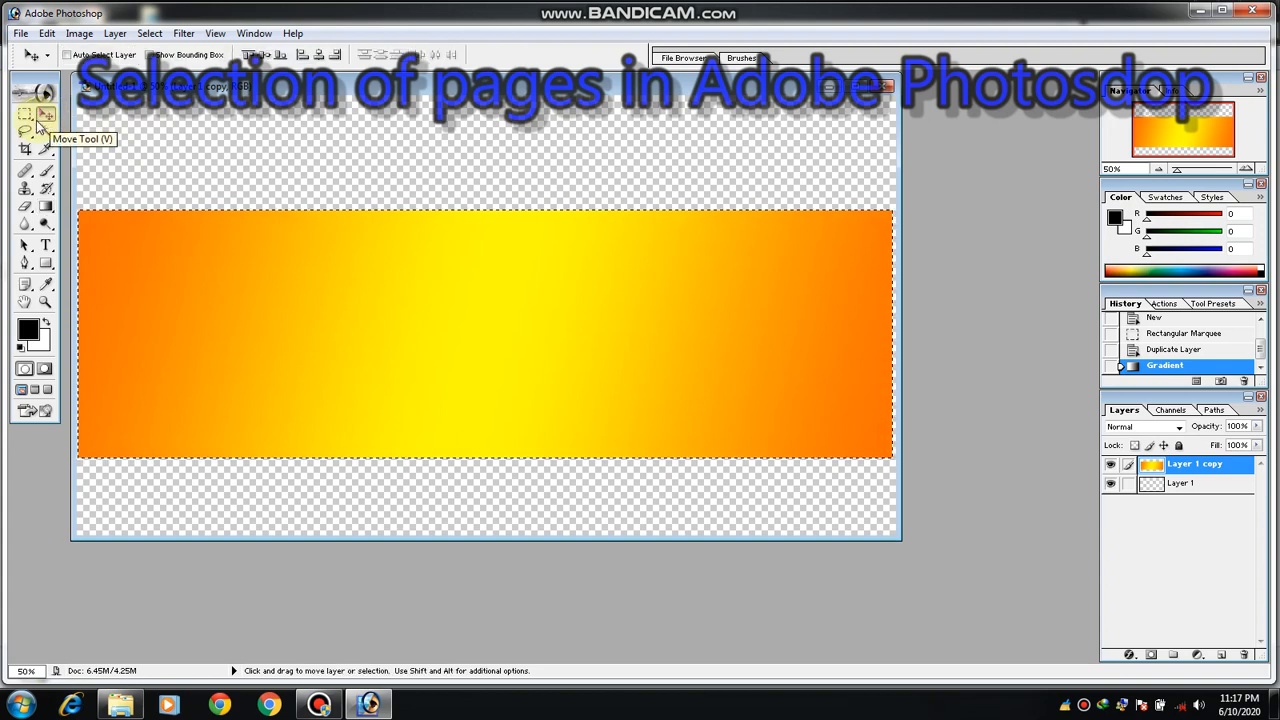
left_click(30, 121)
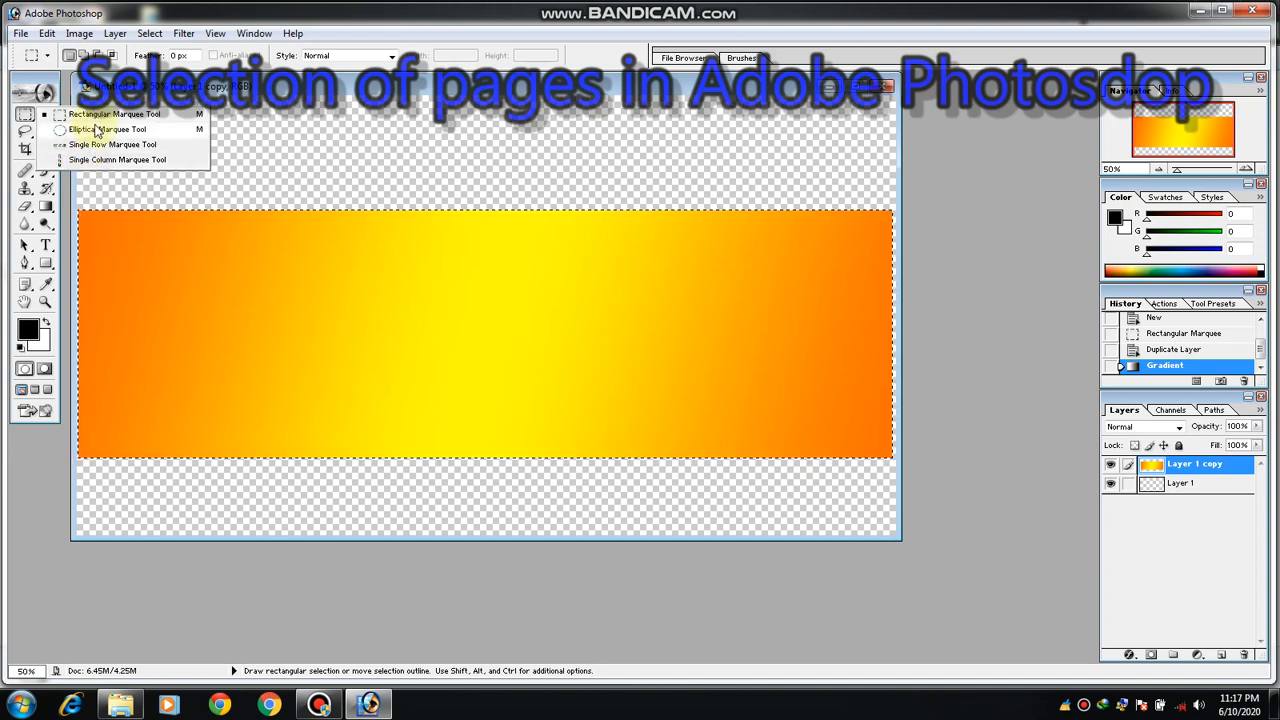
left_click(243, 128)
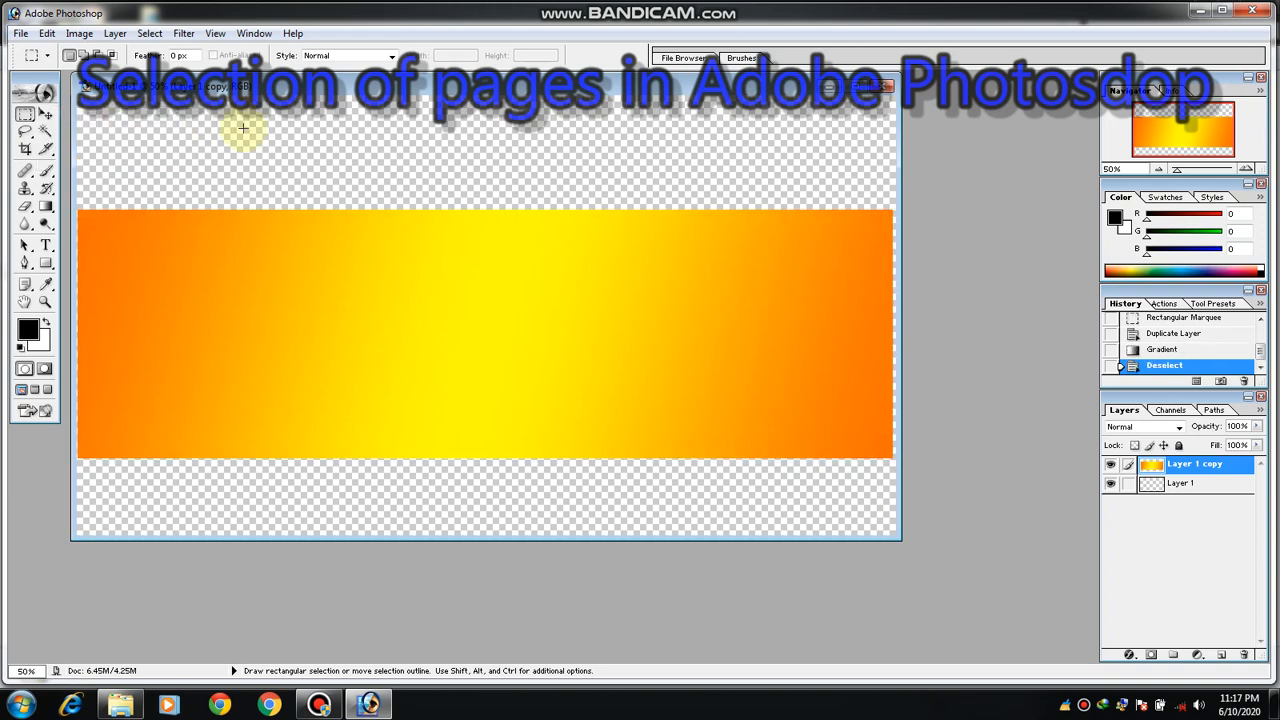
Hide the Tools palette and show it again.
left_click(252, 34)
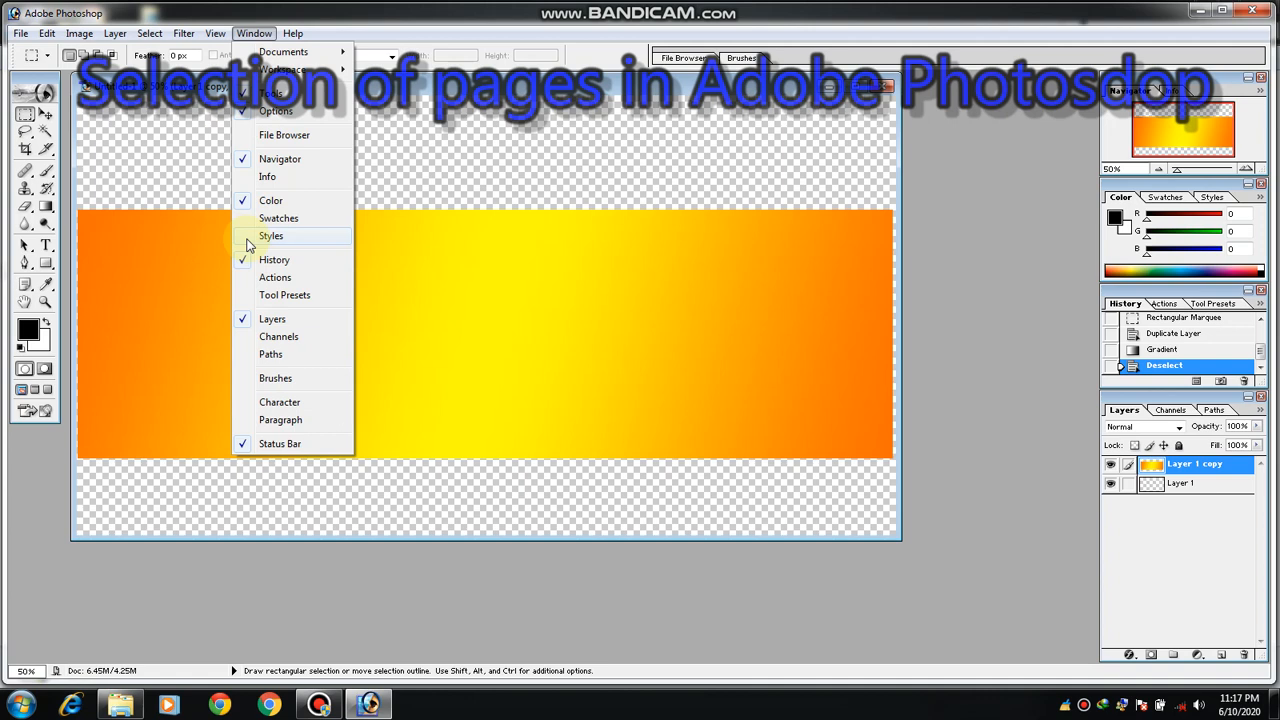
left_click(244, 93)
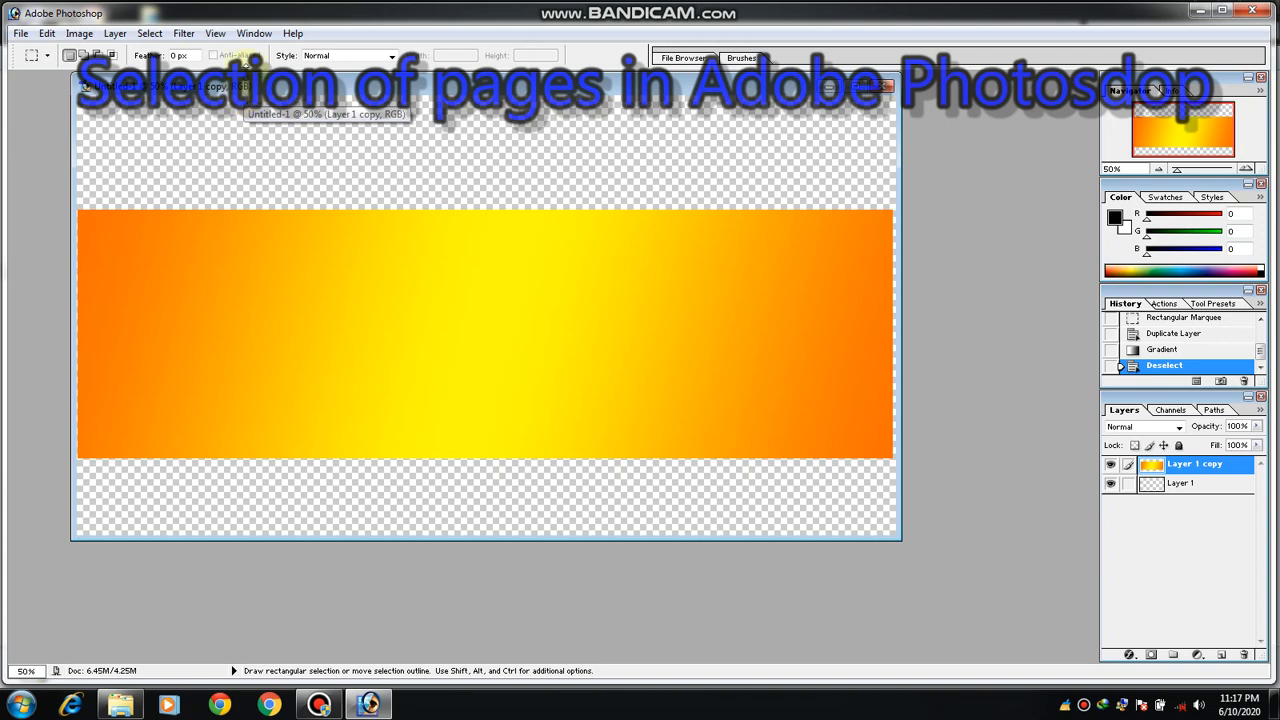
left_click(256, 36)
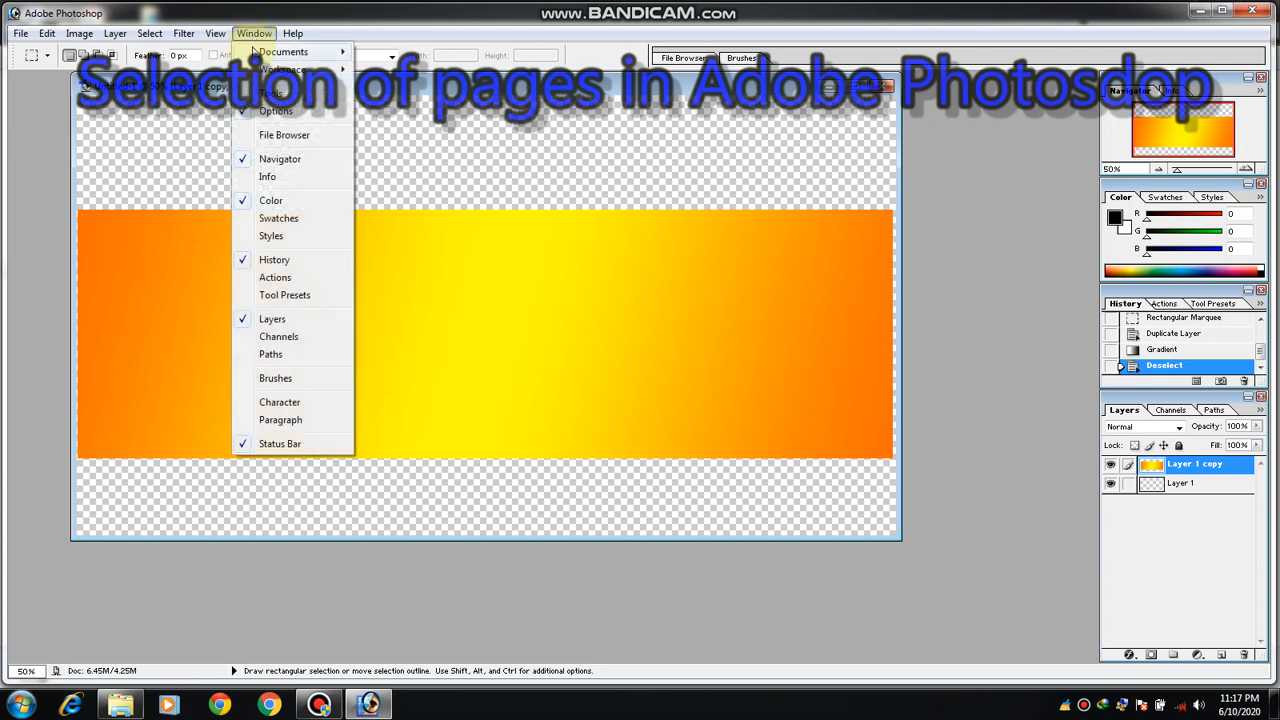
left_click(248, 93)
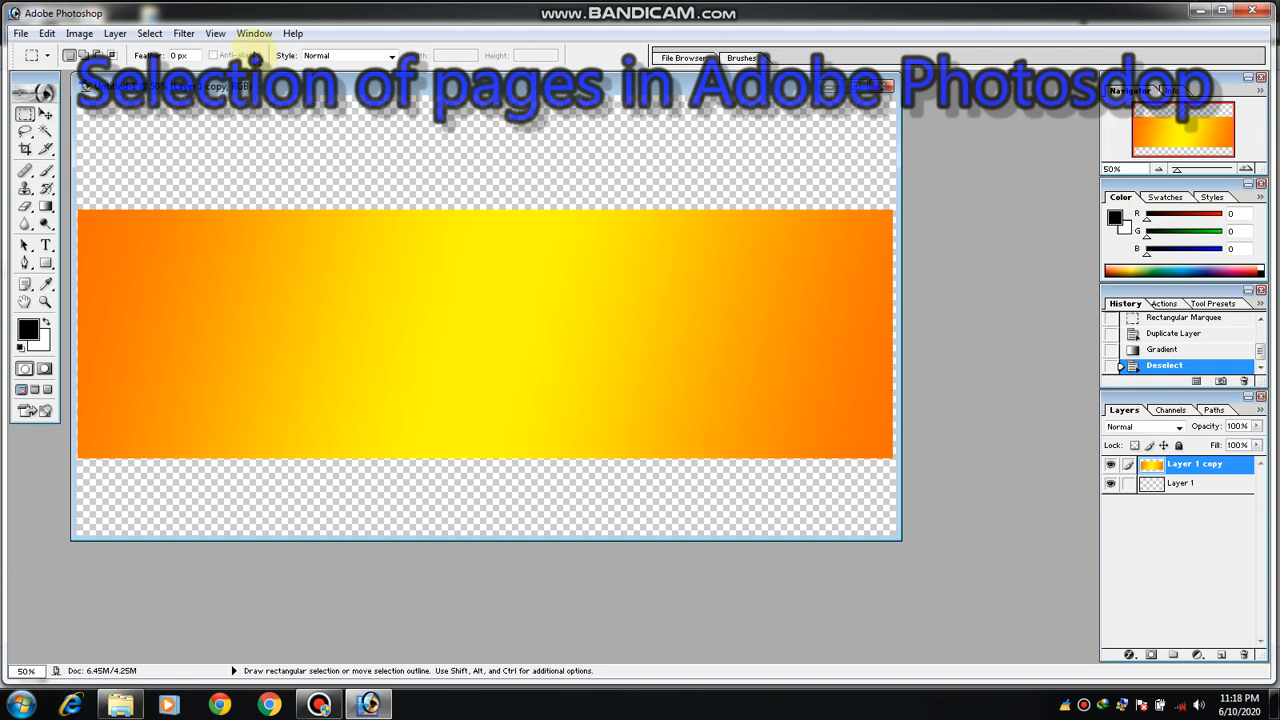
Display the Styles palette.
left_click(255, 35)
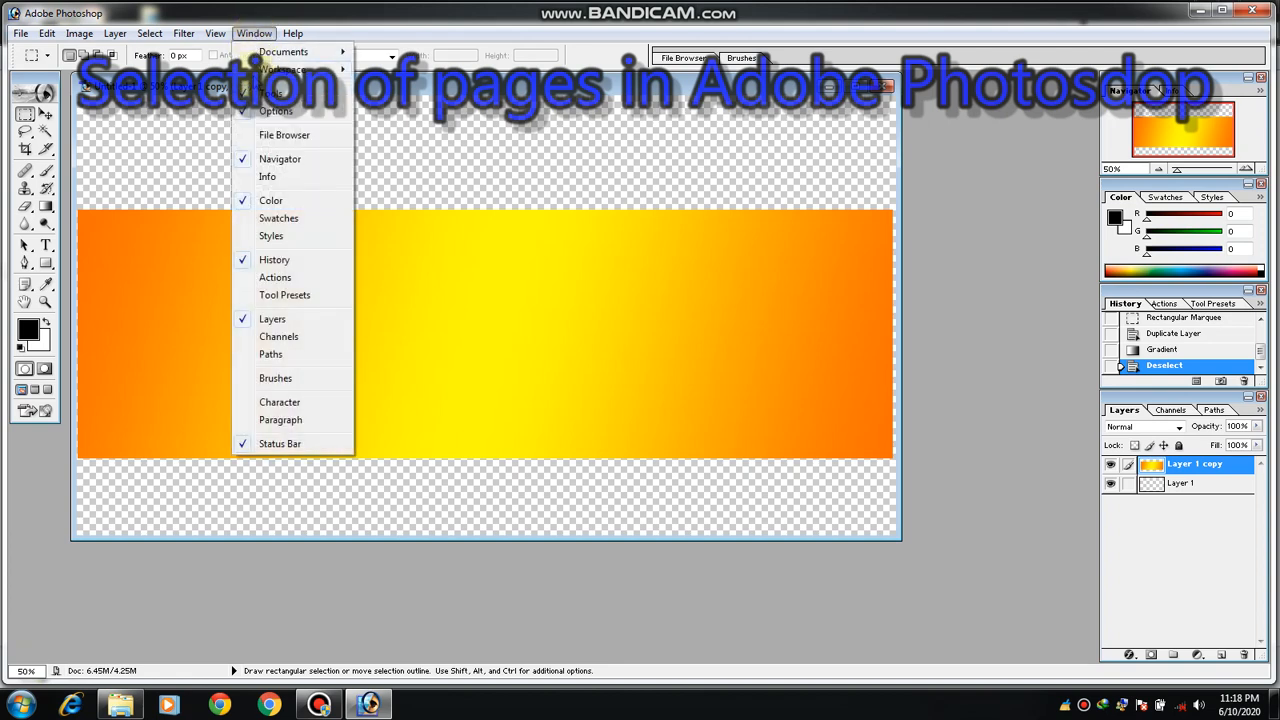
left_click(270, 236)
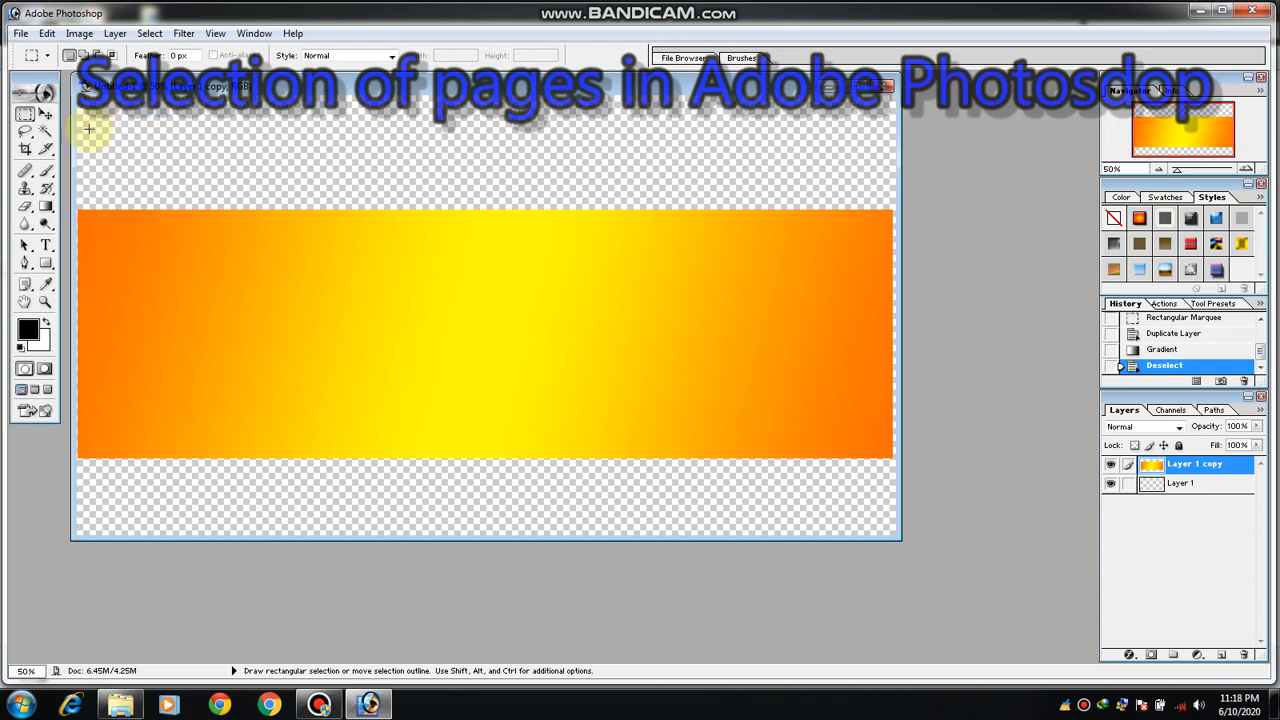
Show the layer's bounding box, shrink the gradient band to about 48.2% of its height from the upper edge, and apply the transformation.
left_click(46, 115)
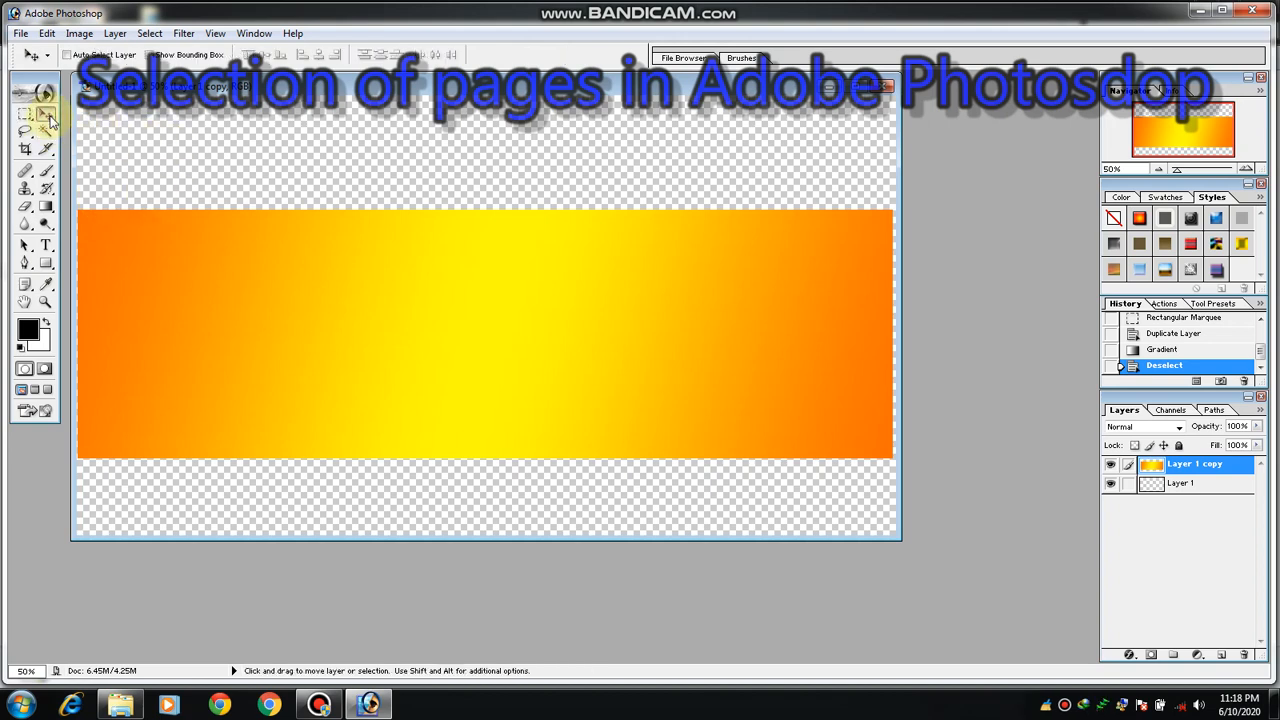
left_click(26, 116)
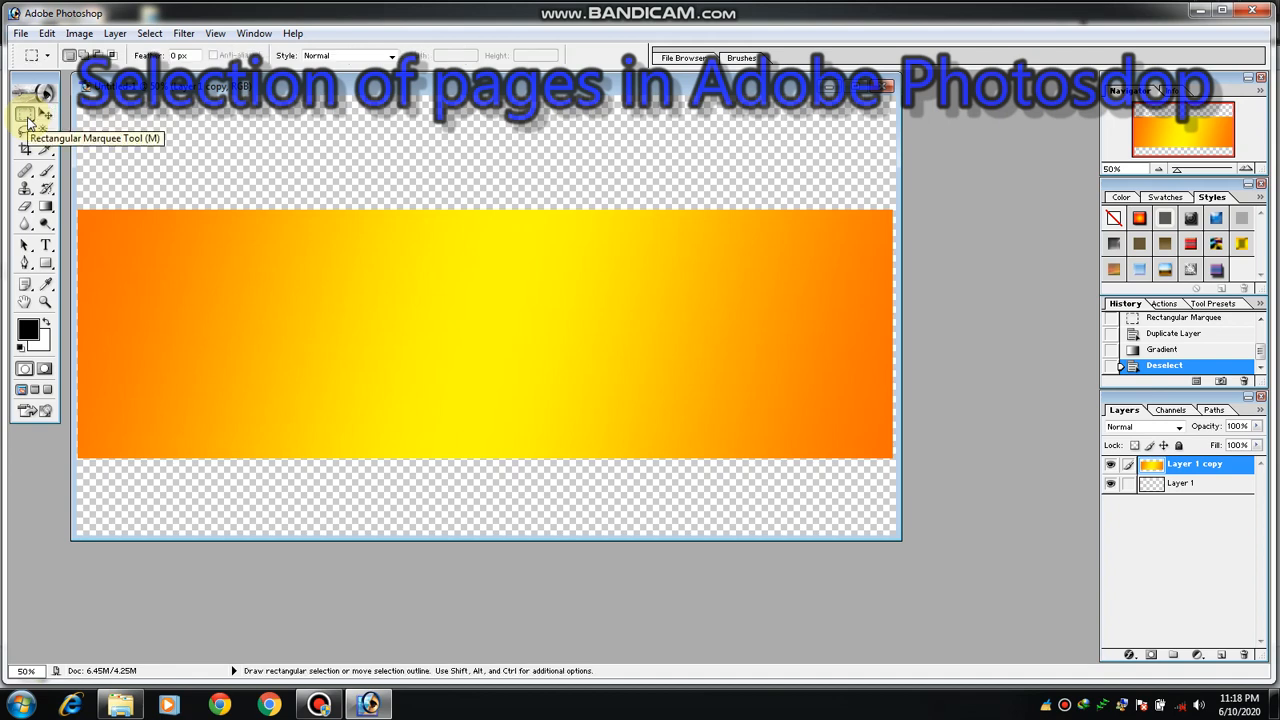
left_click(46, 116)
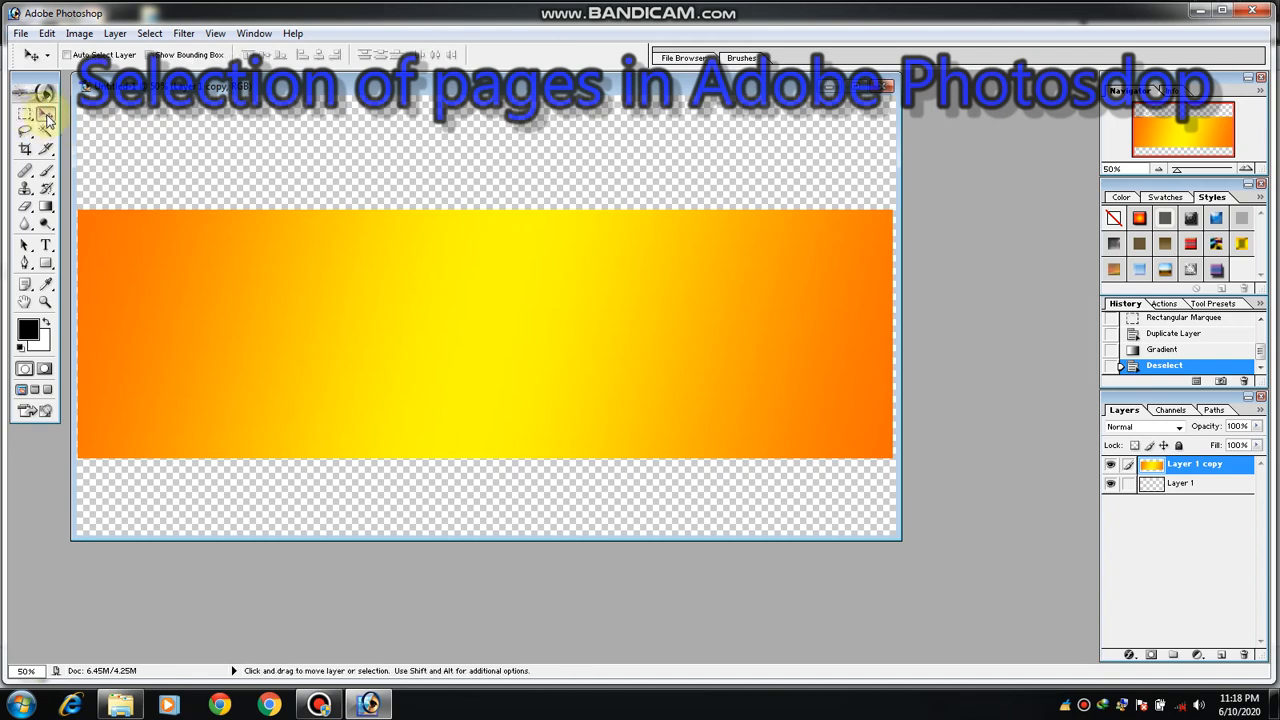
left_click(151, 55)
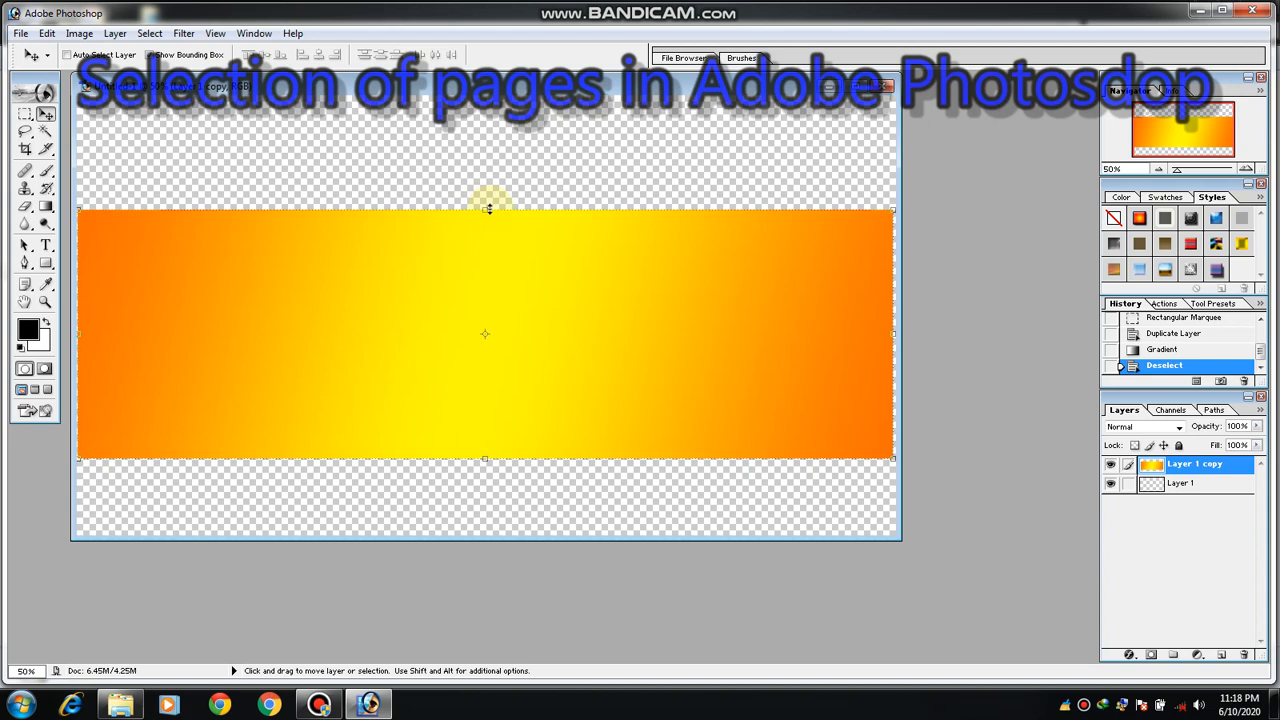
left_click_drag(485, 210, 473, 339)
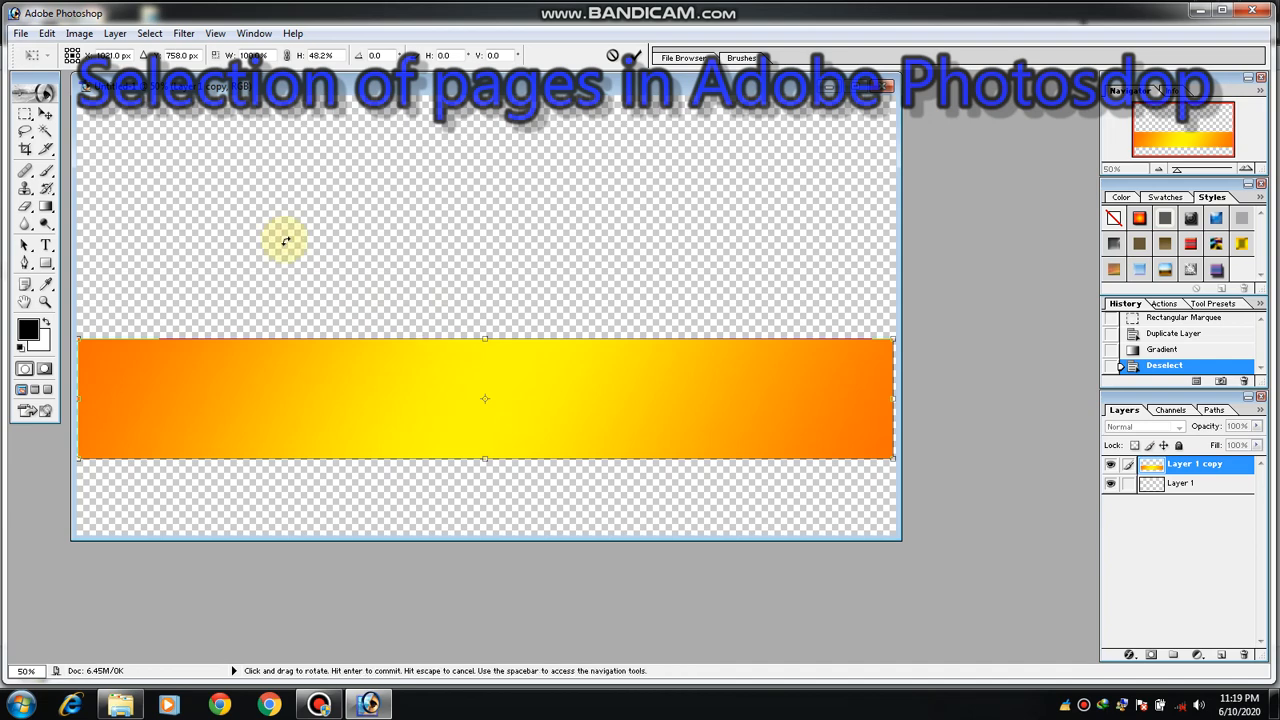
left_click(45, 116)
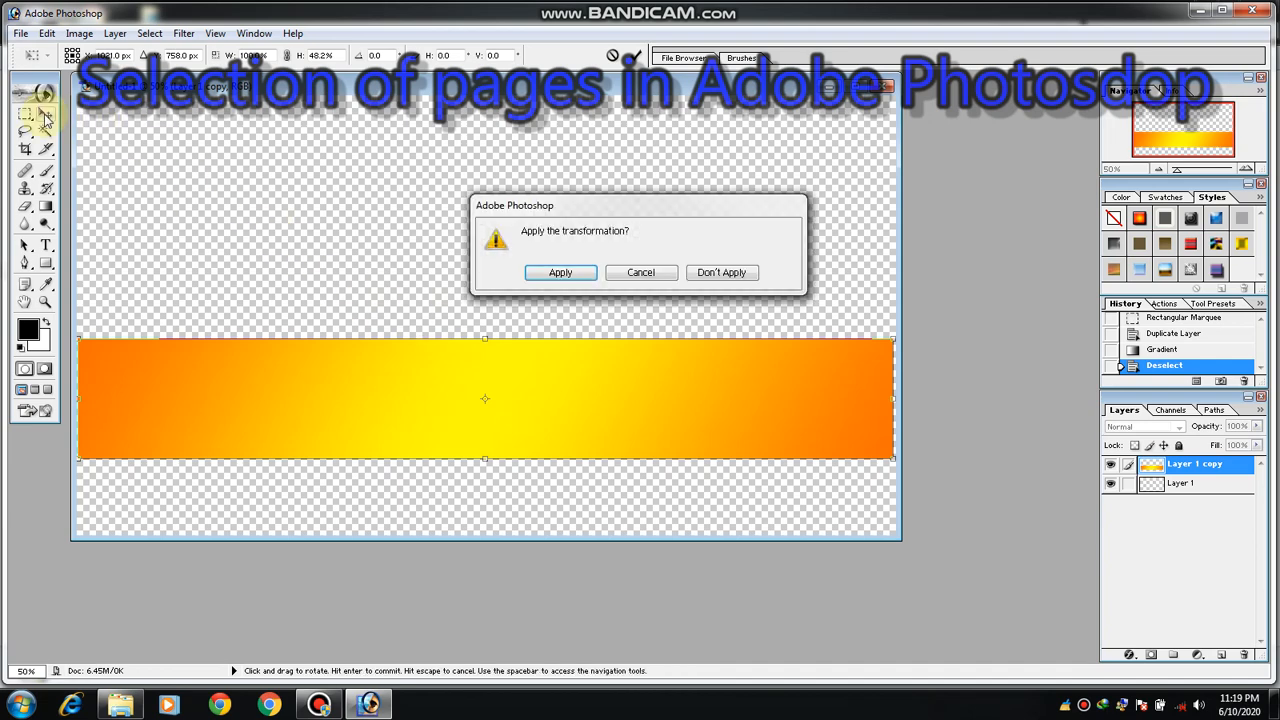
left_click(536, 273)
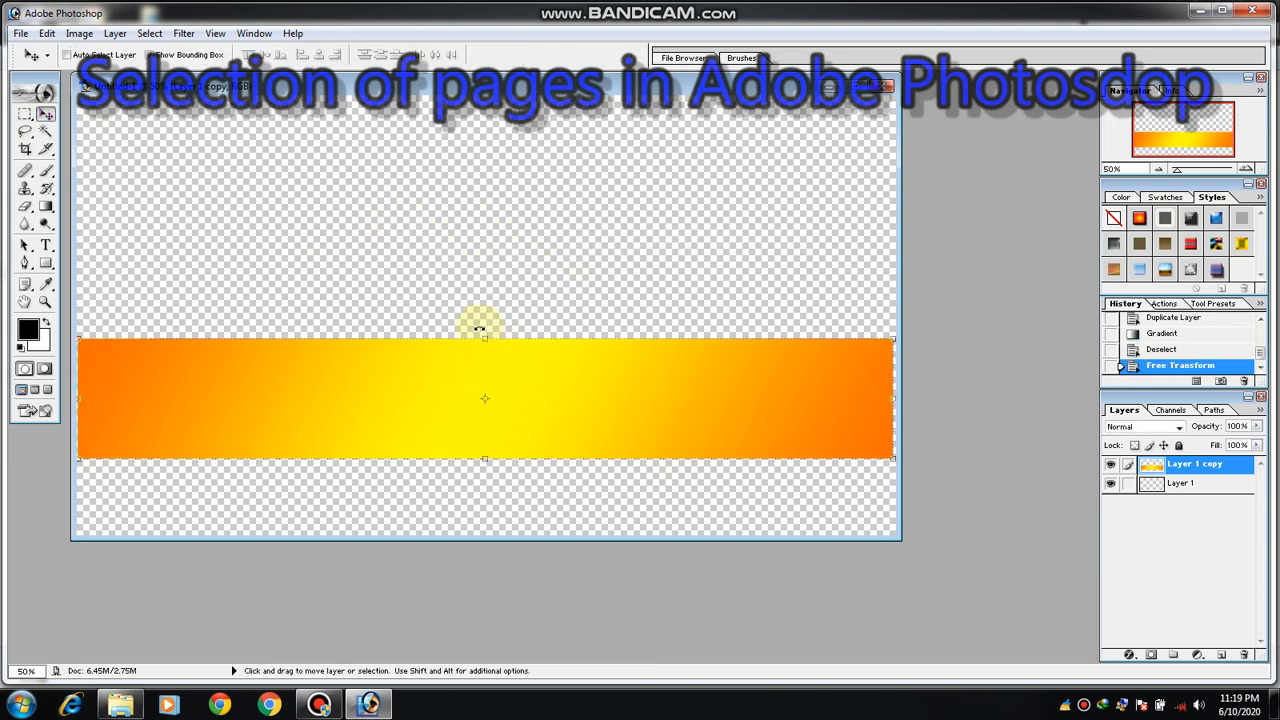
Rotate the gradient band by about -0.6 degrees and apply the transformation.
left_click_drag(480, 328, 482, 366)
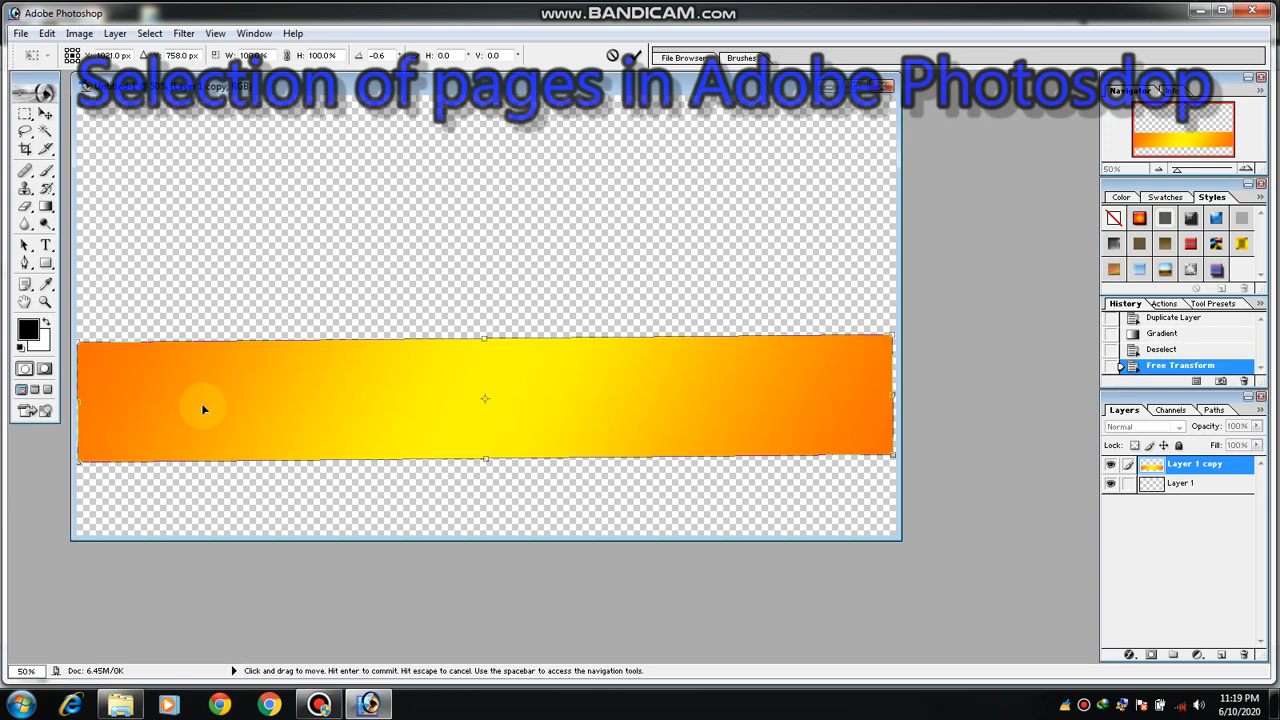
left_click(55, 214)
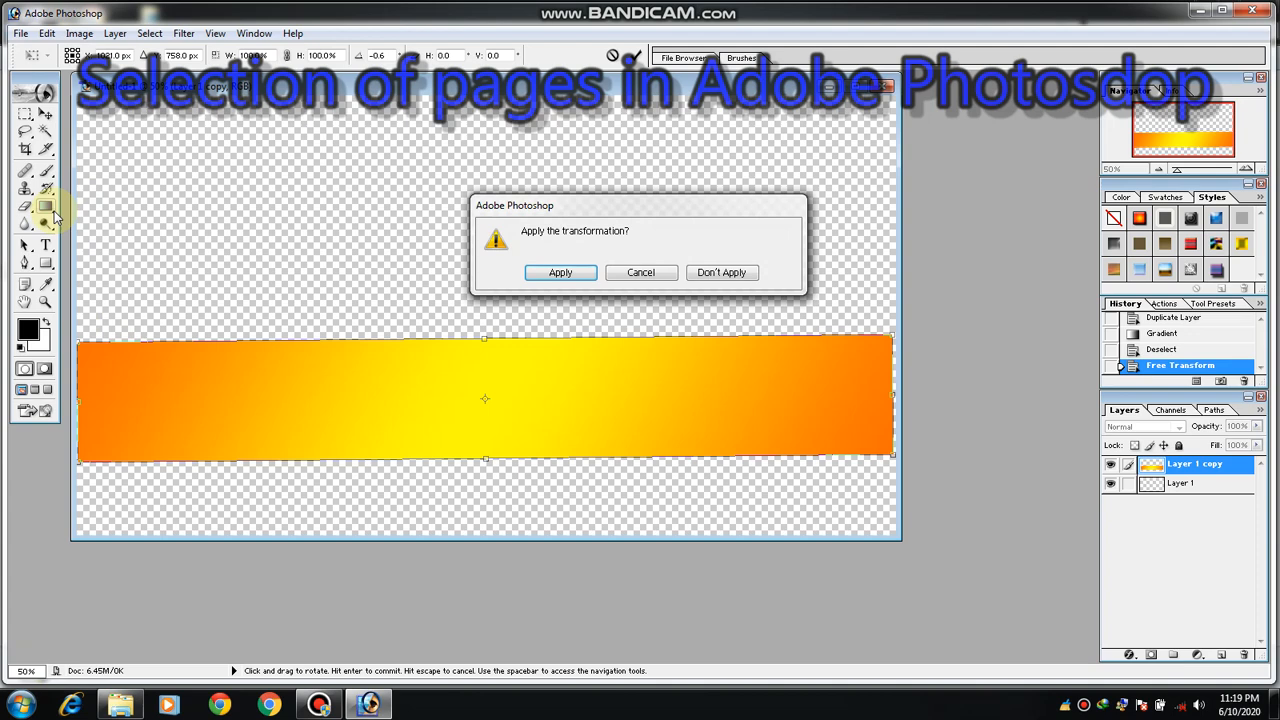
left_click(541, 274)
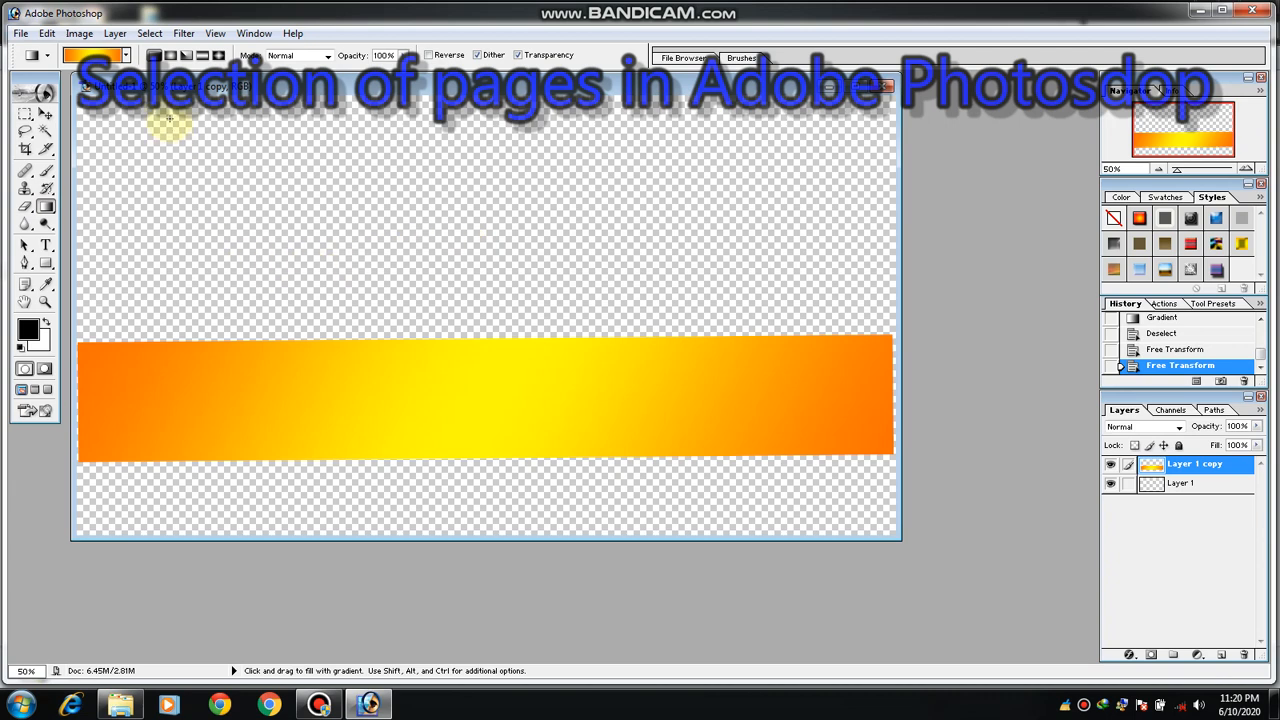
Try a horizontal rainbow gradient with transparent ends across the Layer 1 copy layer, and undo the fill.
left_click(127, 55)
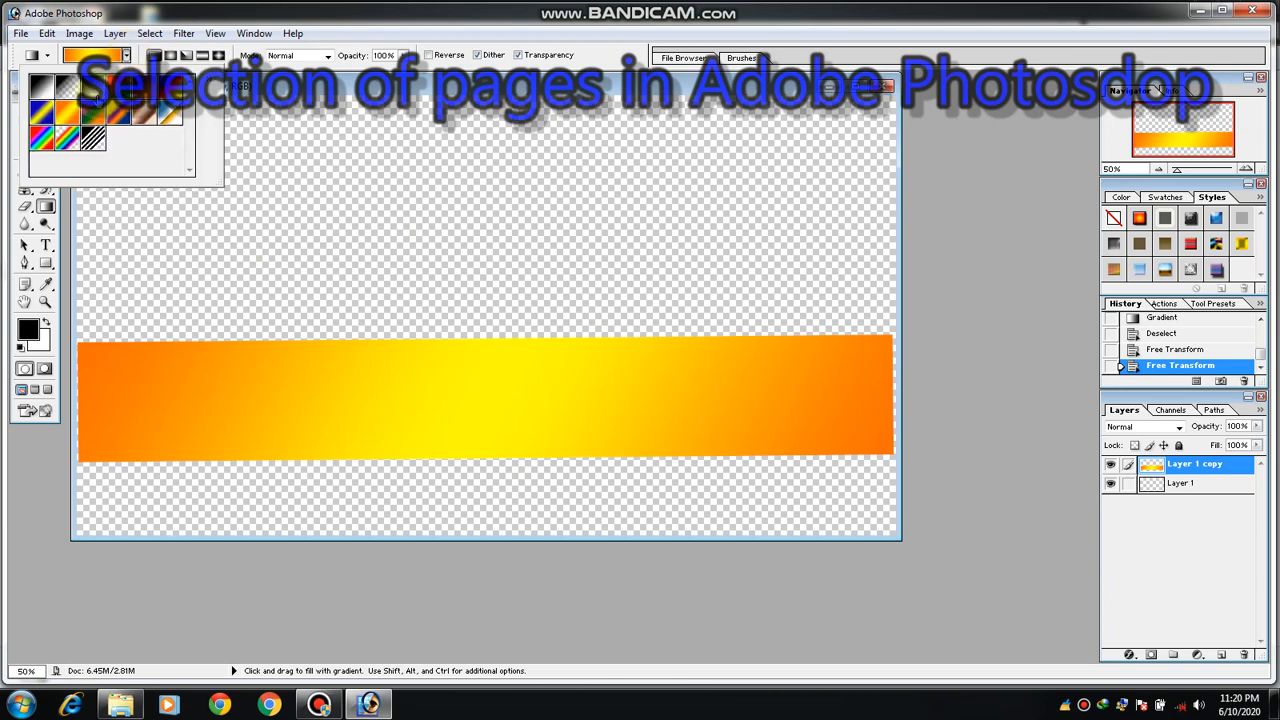
left_click(70, 140)
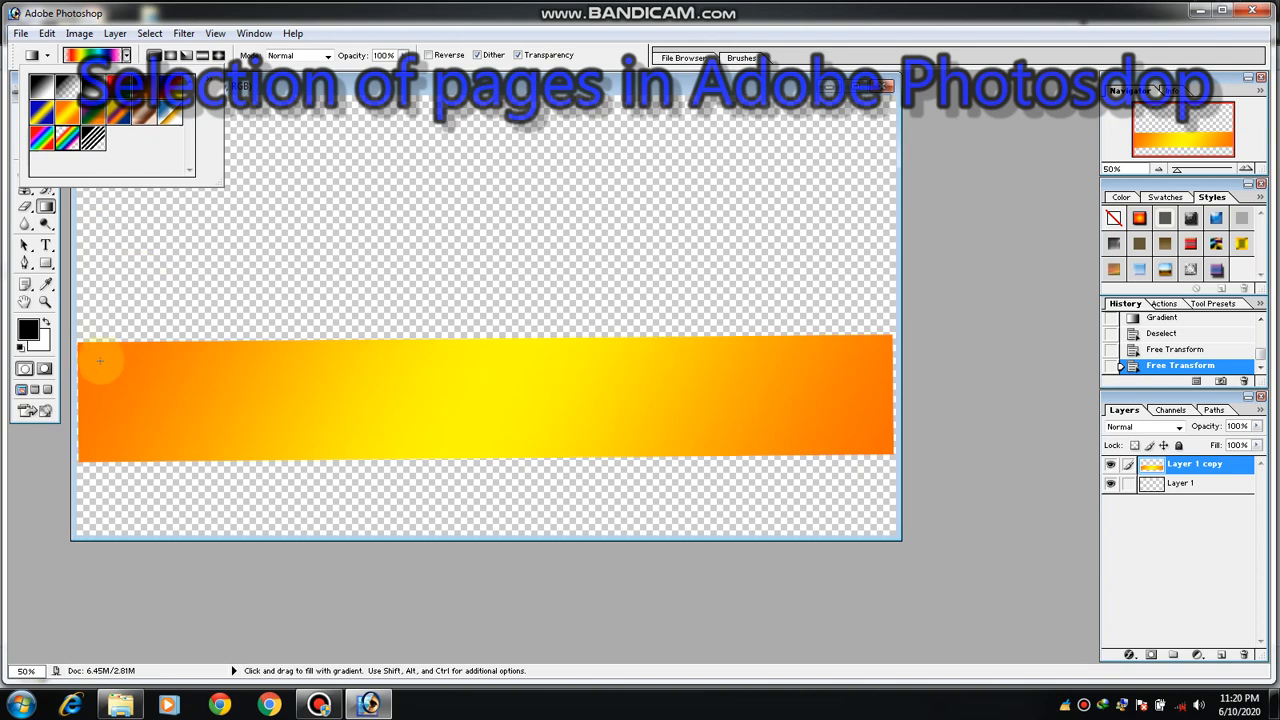
left_click_drag(94, 376, 895, 435)
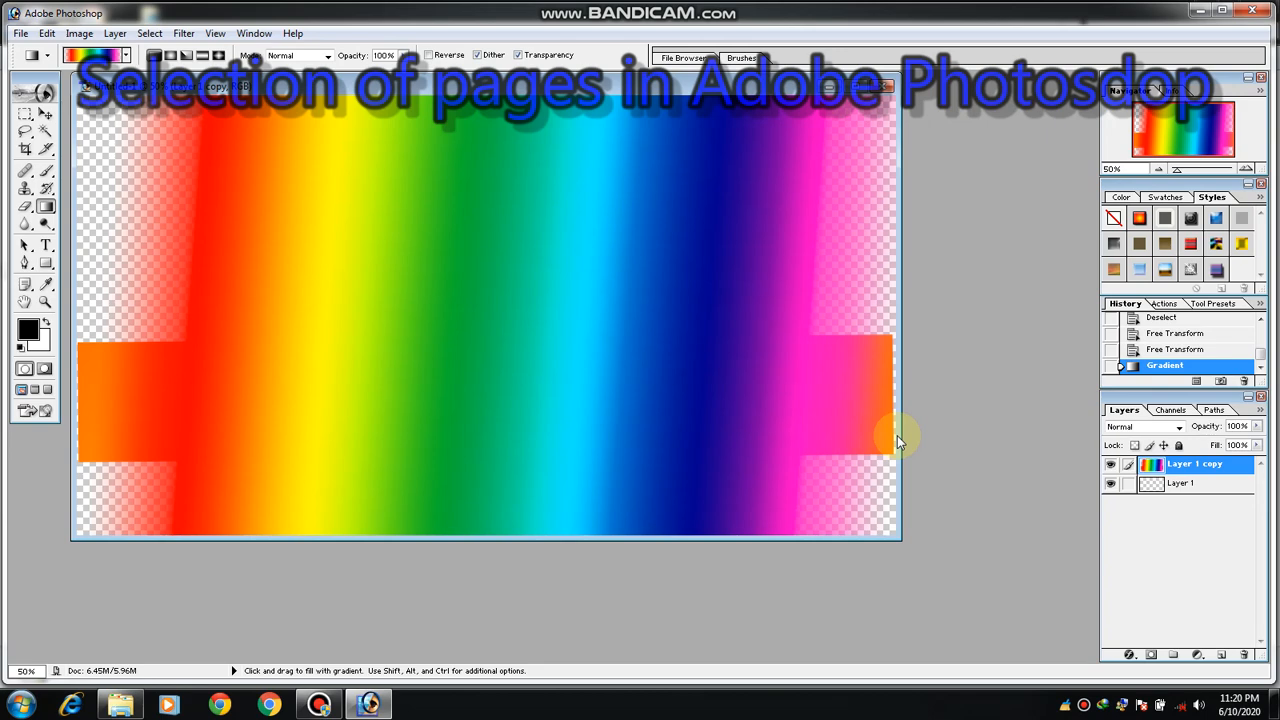
key("ctrl+z")
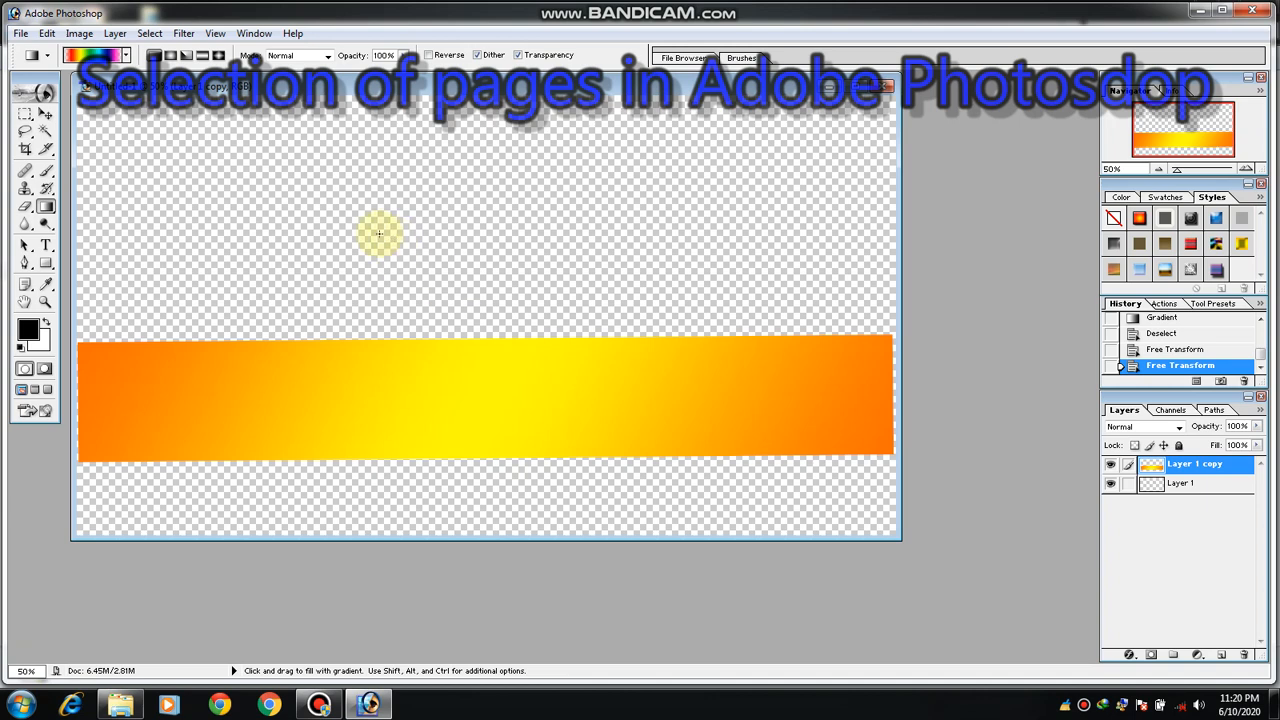
Turn on Auto Select Layer for the Move tool.
left_click(55, 119)
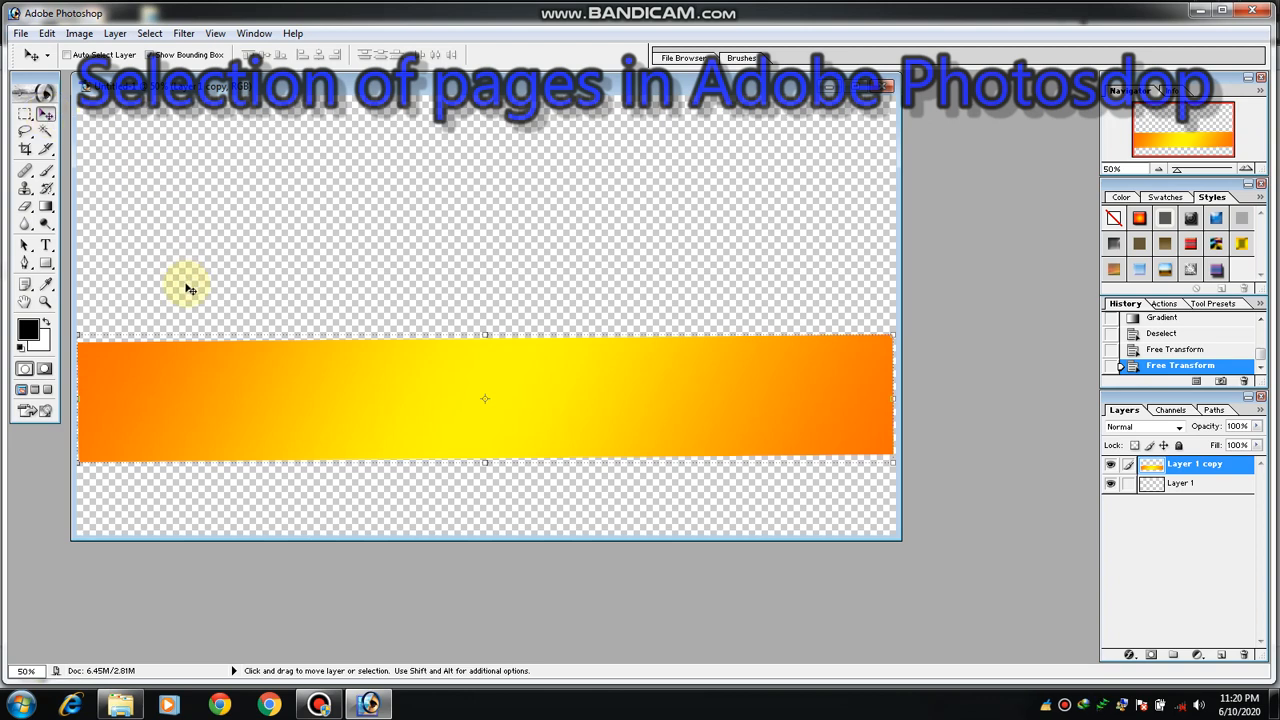
left_click(67, 56)
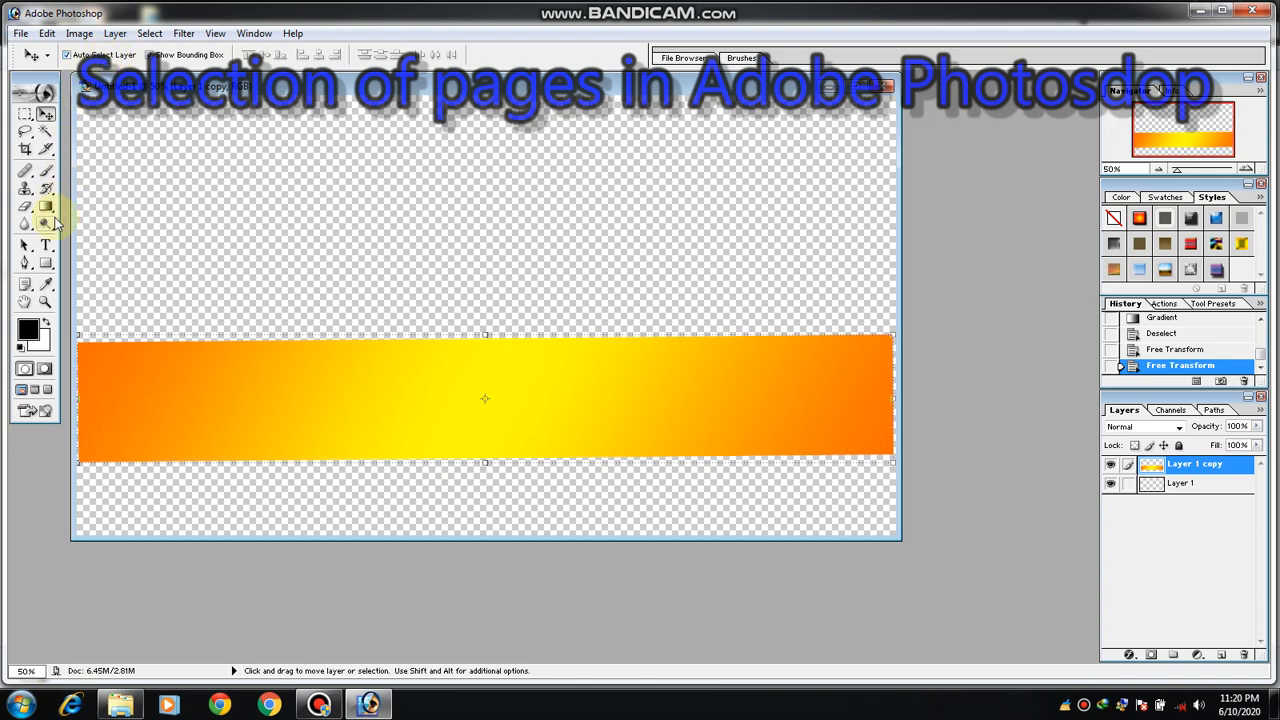
Try a horizontal black-to-white gradient across the Layer 1 copy layer, and undo the fill.
left_click(47, 208)
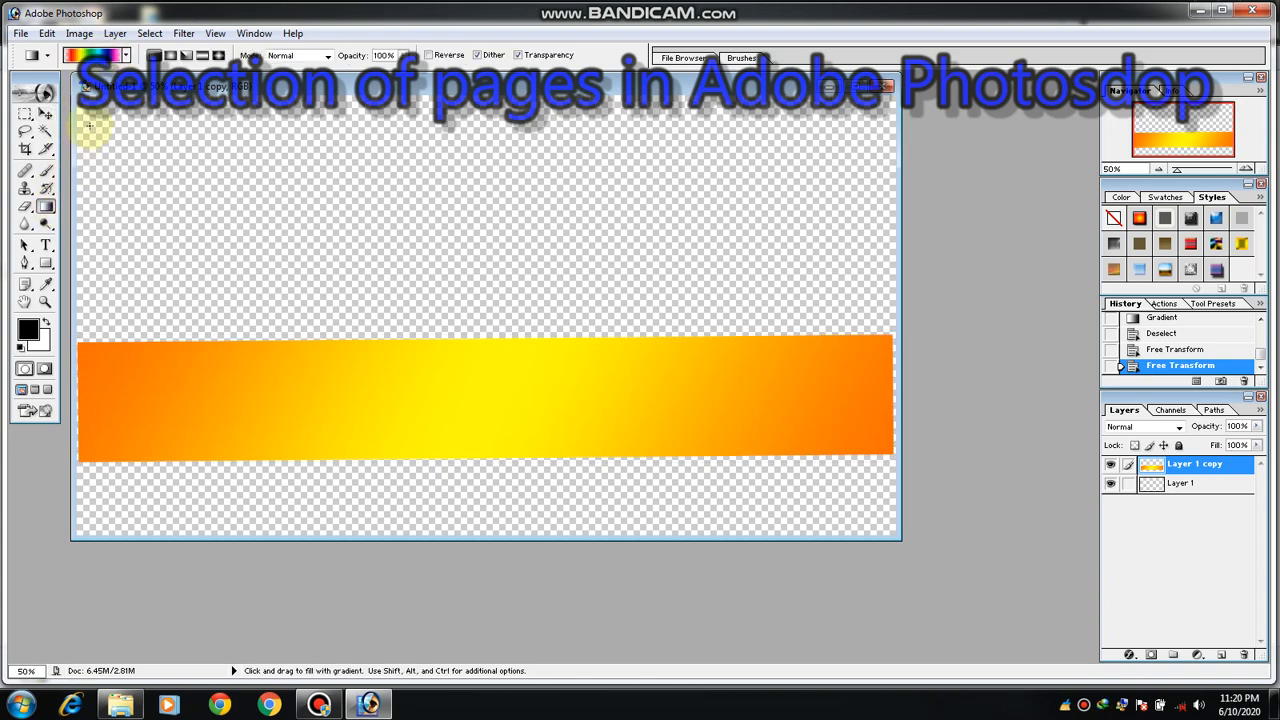
left_click(126, 57)
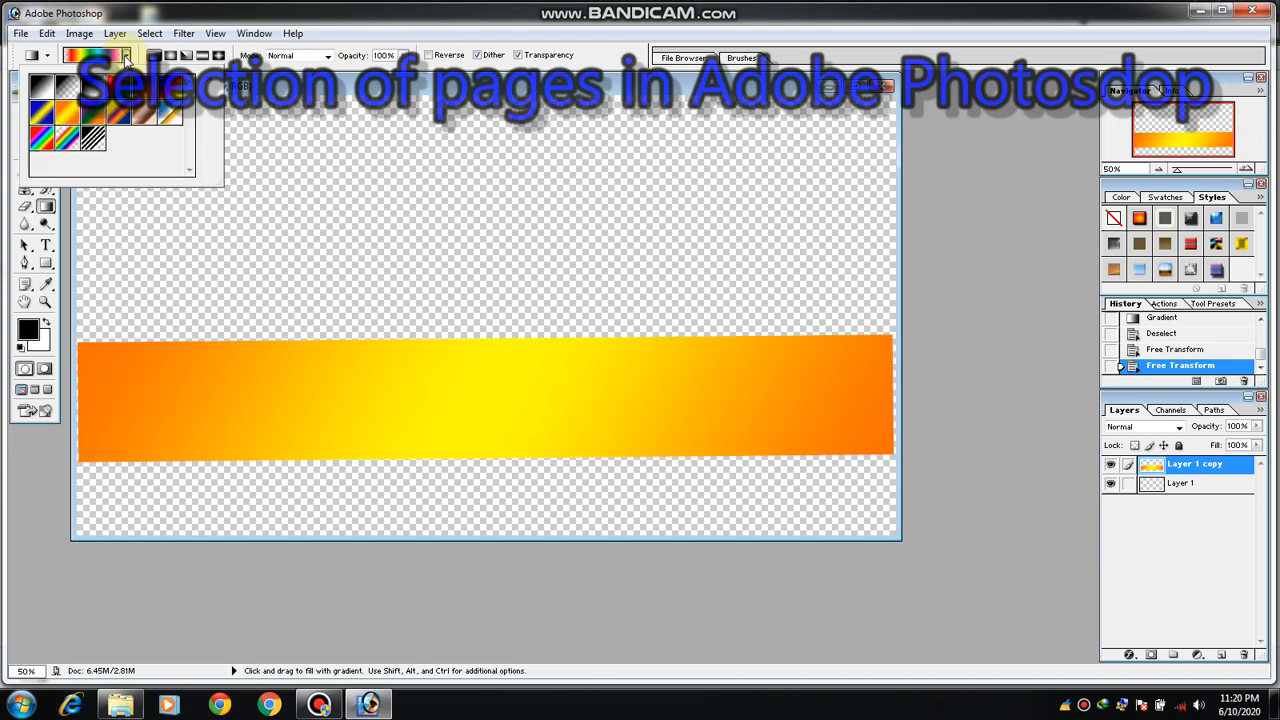
left_click(92, 90)
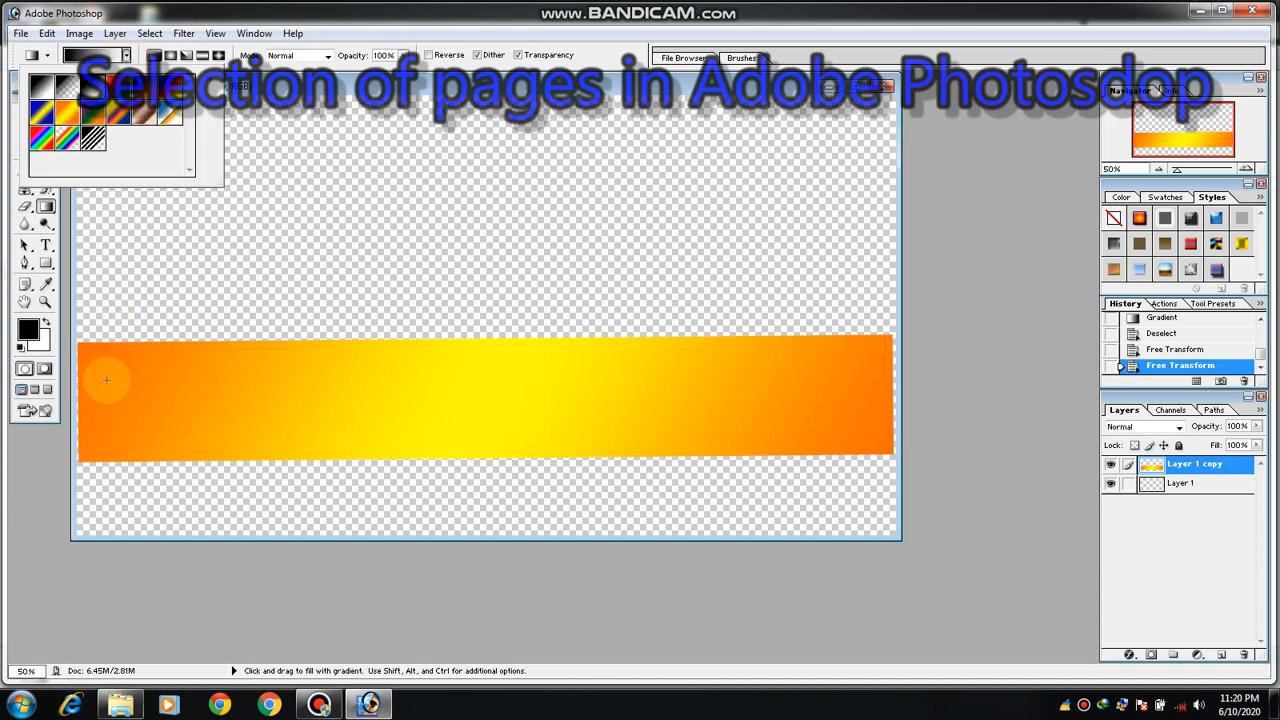
left_click_drag(92, 374, 891, 406)
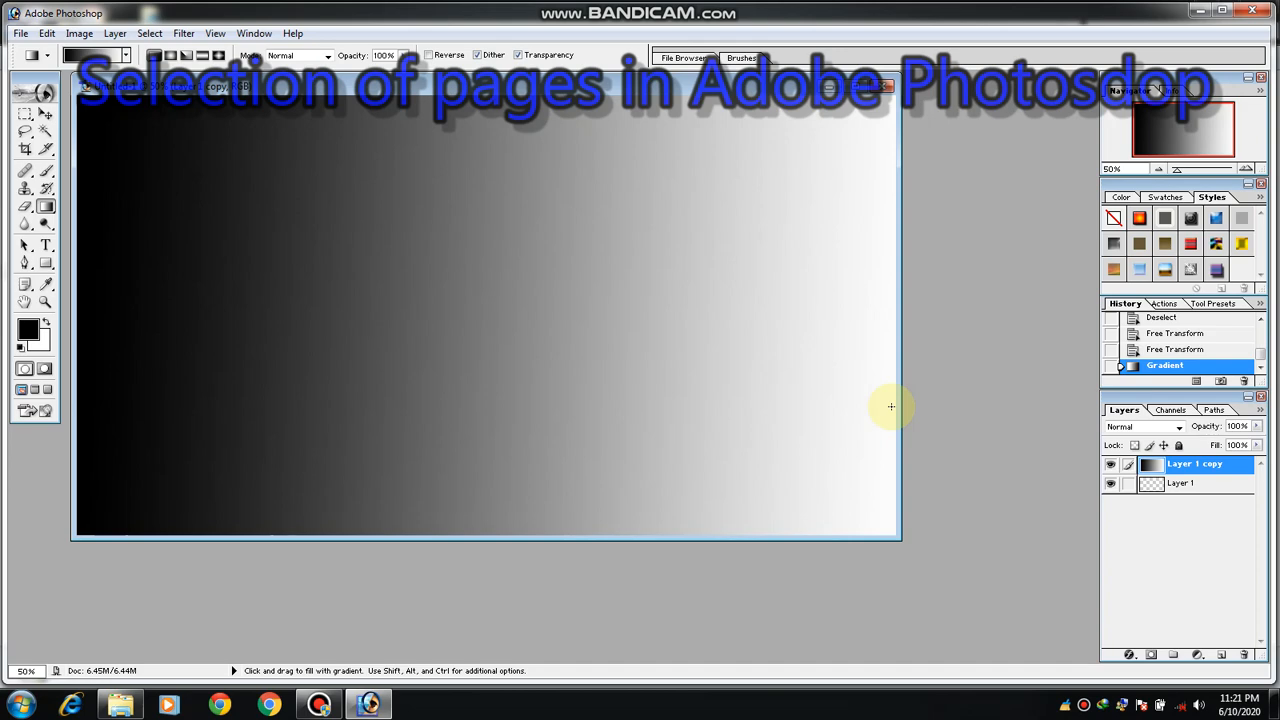
key("ctrl+z")
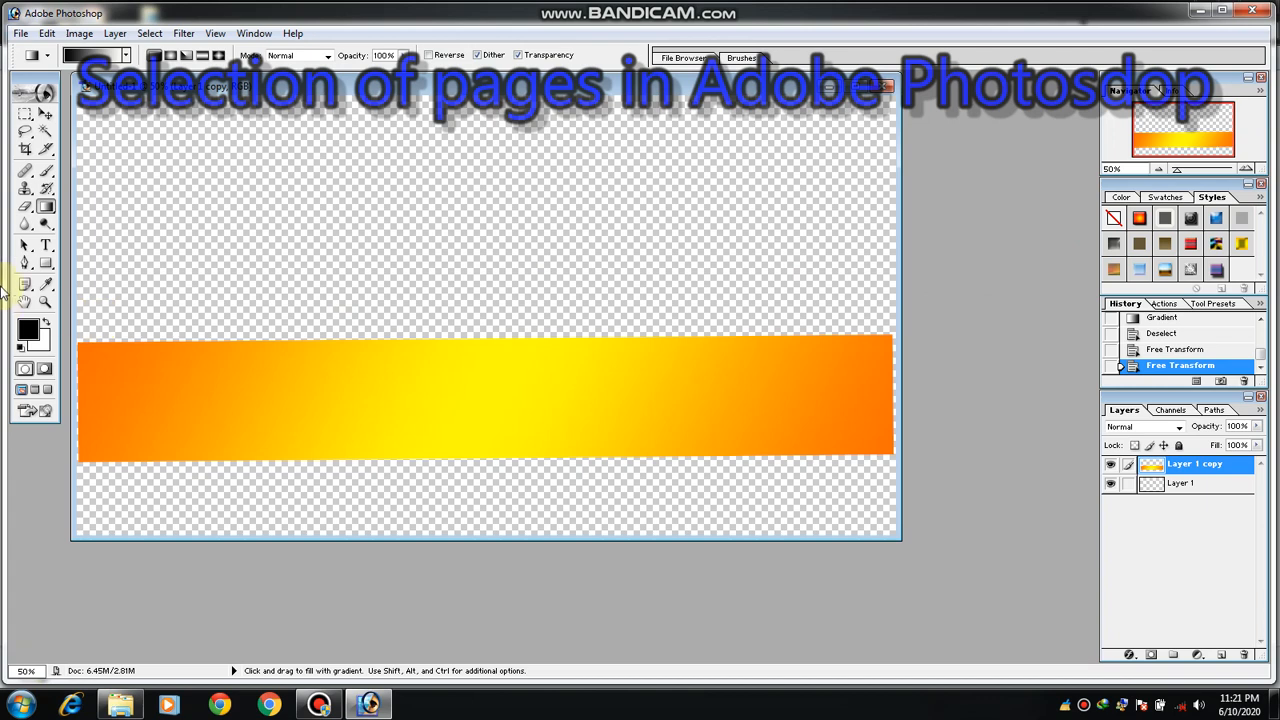
Try chrome, striped and beige layer styles on the gradient band, ending with the blue-to-white bevelled style.
left_click(44, 117)
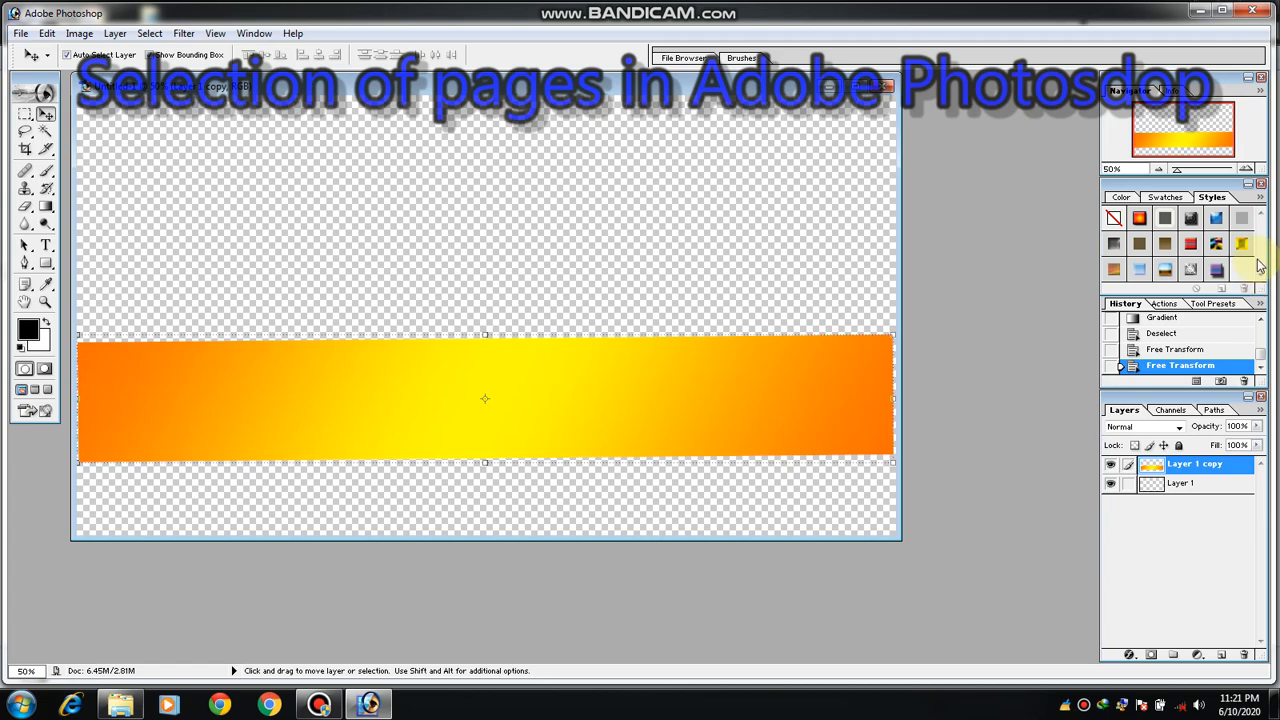
left_click(1165, 270)
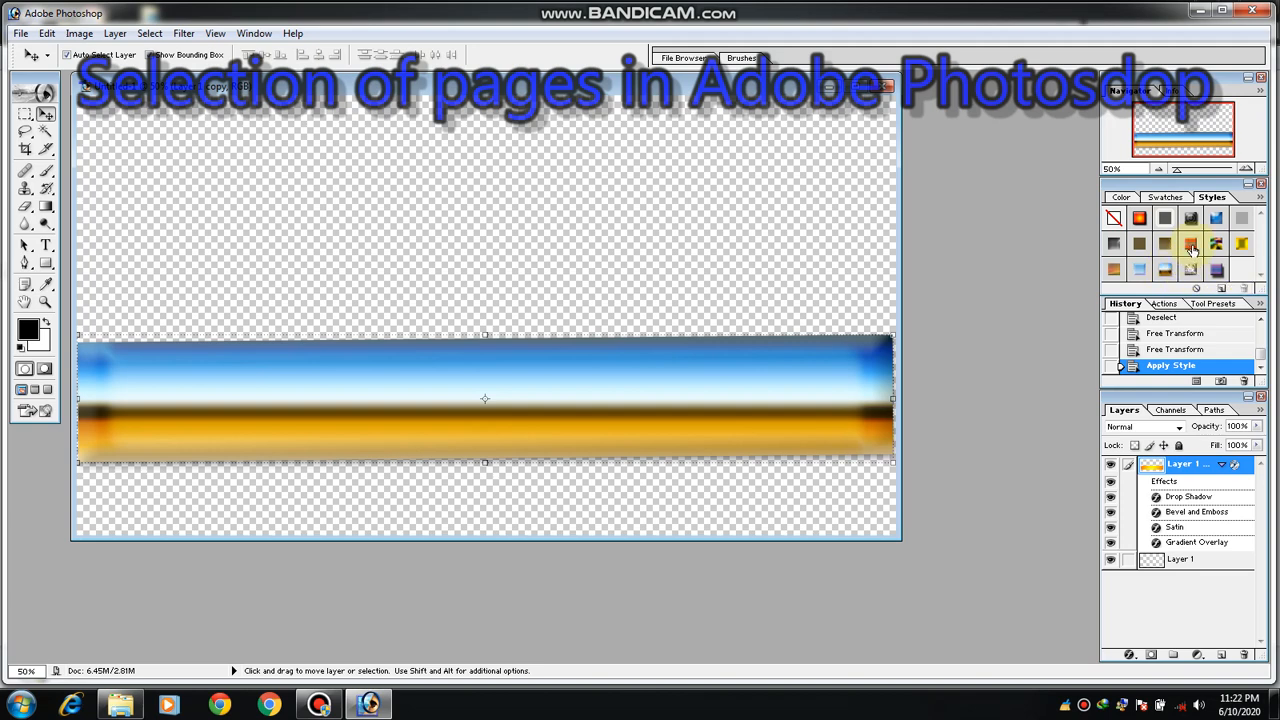
left_click(1192, 250)
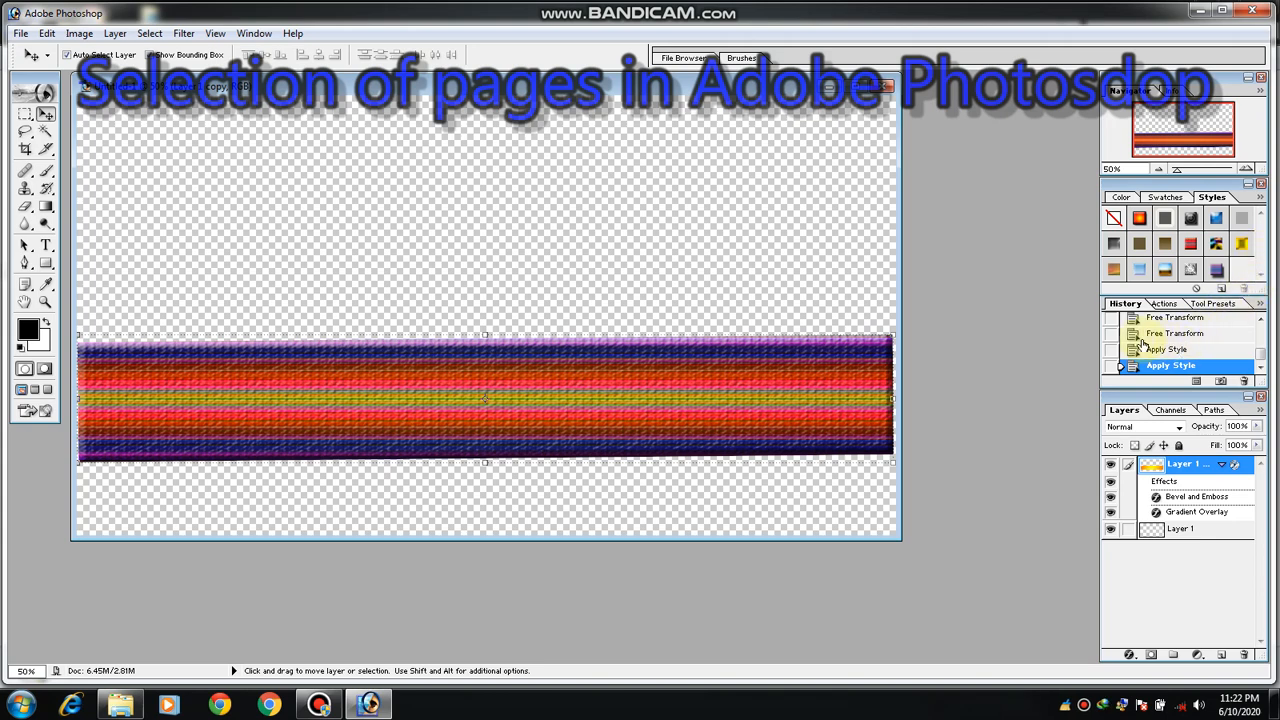
left_click(1138, 250)
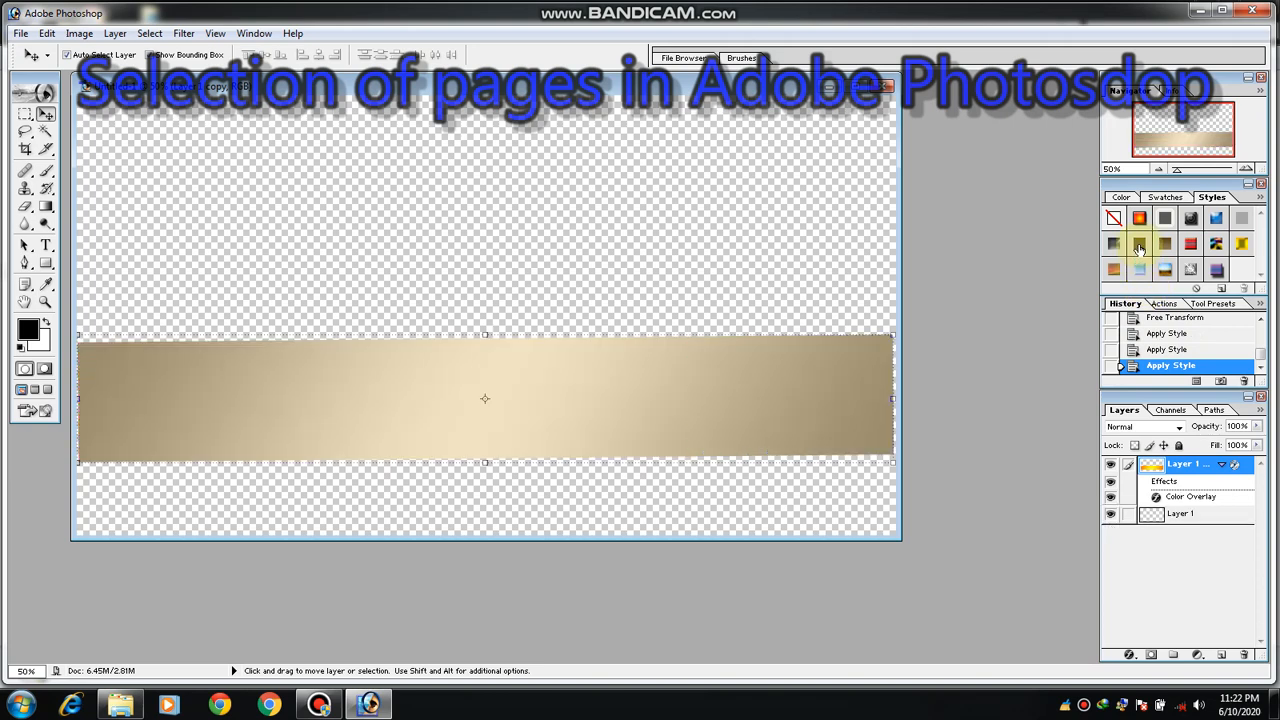
left_click(1140, 270)
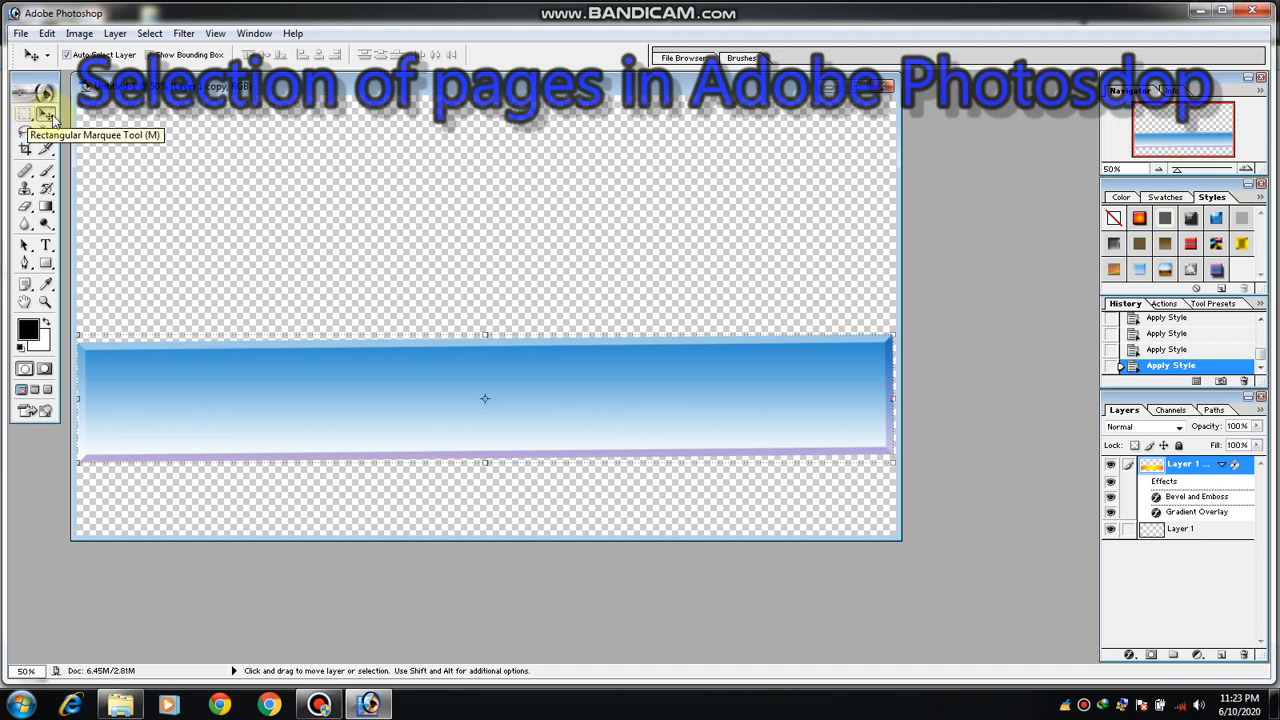
Open the settings for a new document and place the cursor in its width value.
left_click(20, 34)
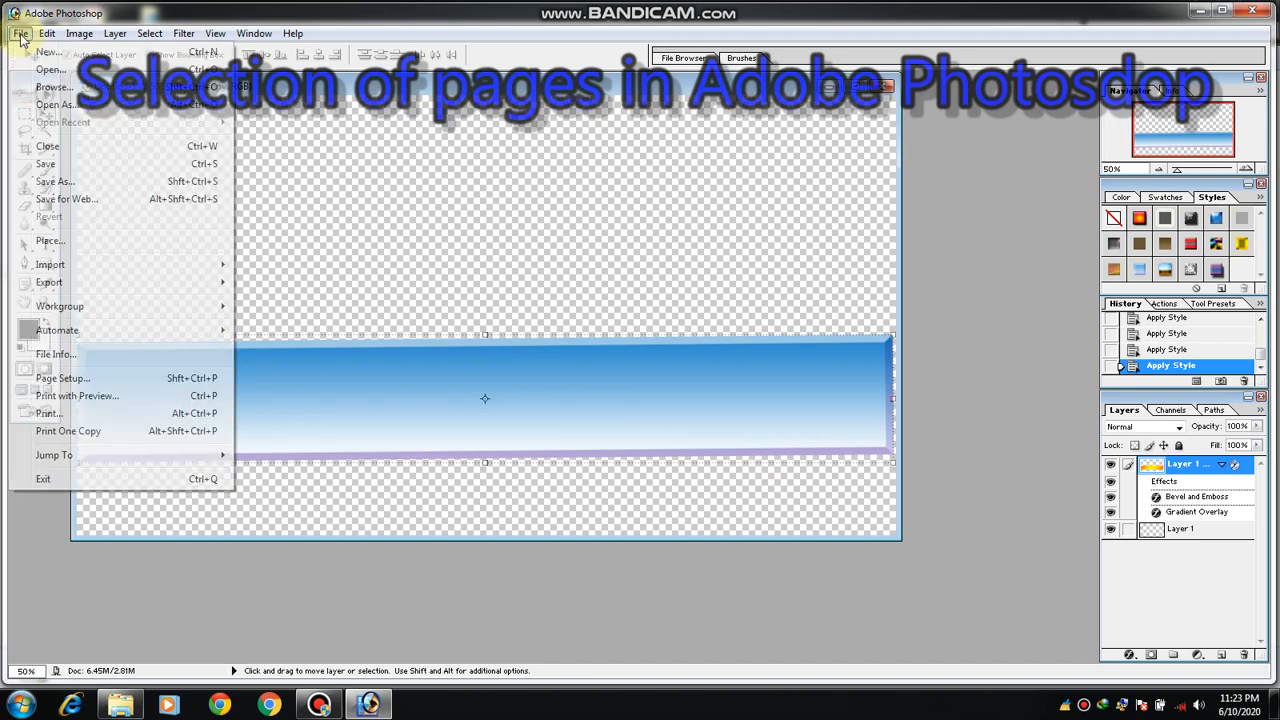
left_click(38, 55)
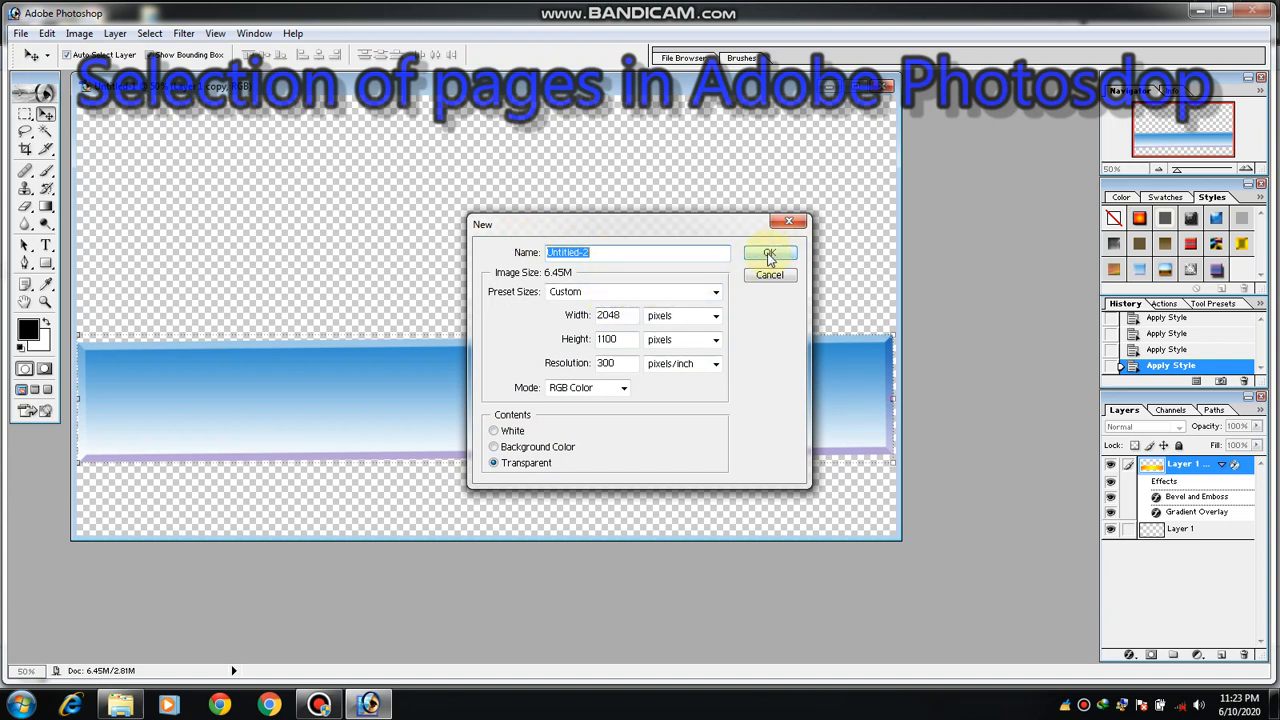
left_click(621, 315)
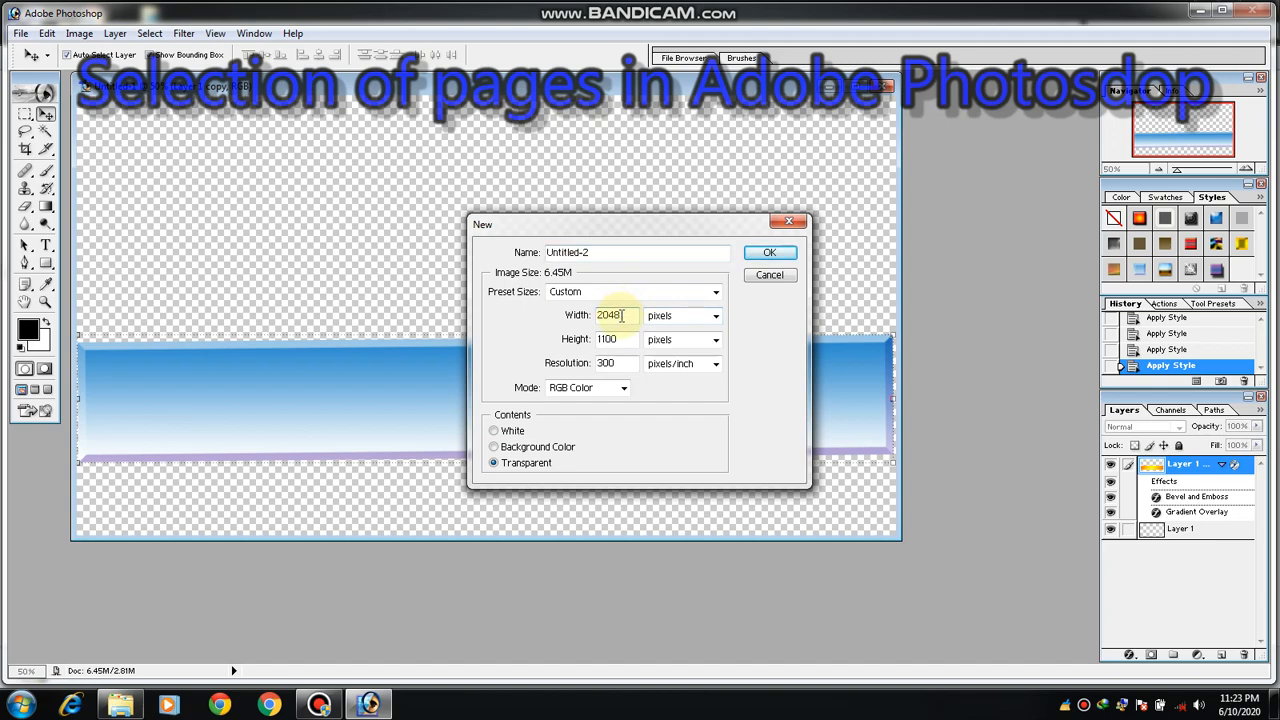